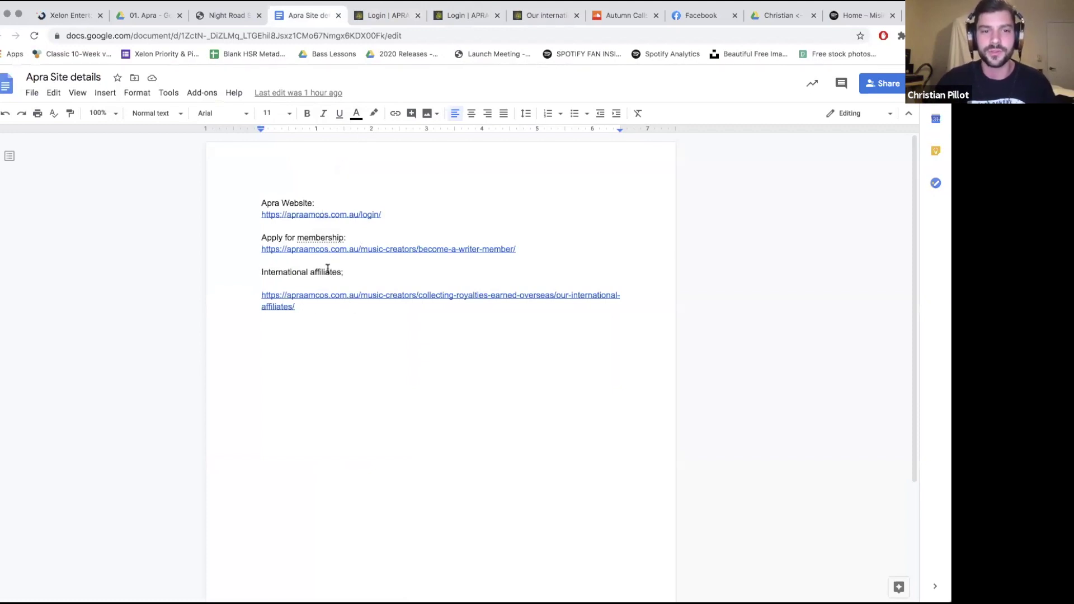
Switch to the APRA AMCOS login page and log in to the Songwriters & Composers account with the prefilled credentials.
left_click(285, 296)
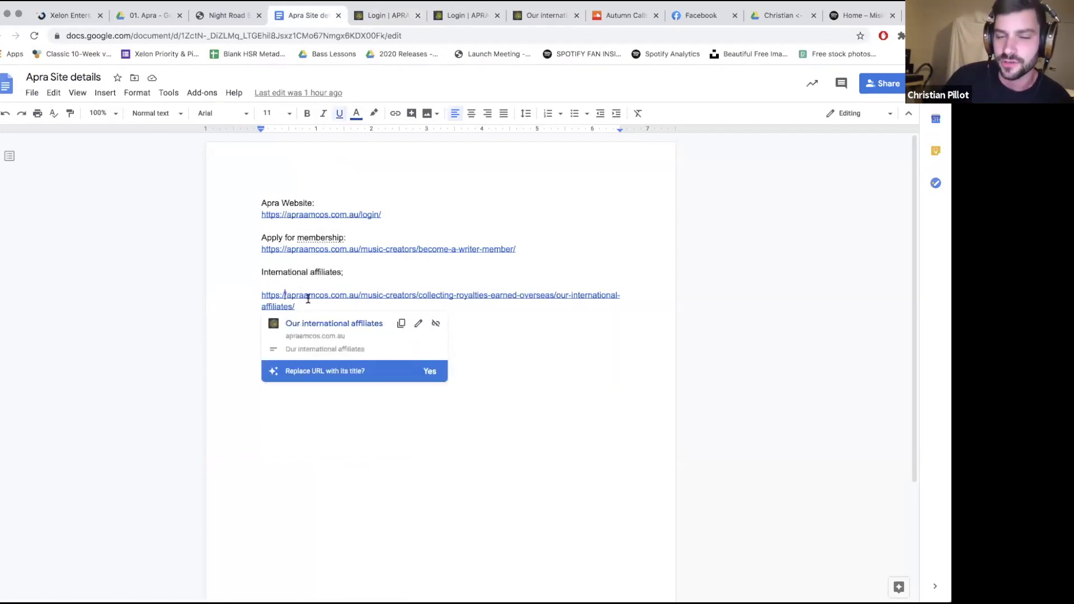
left_click(451, 17)
scroll(355, 460, "down", 2)
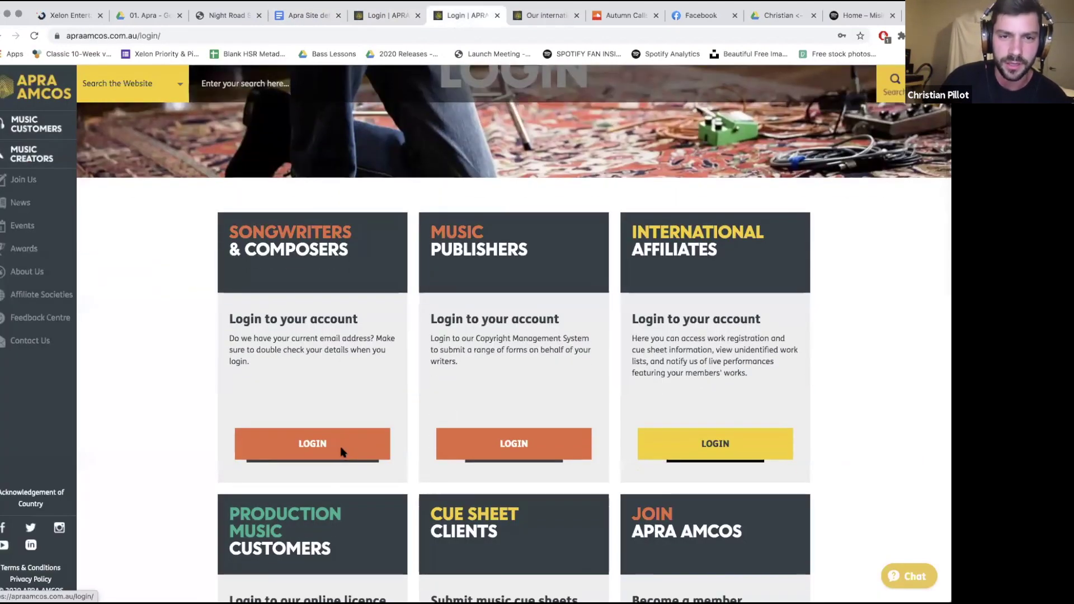
left_click(340, 448)
left_click(440, 413)
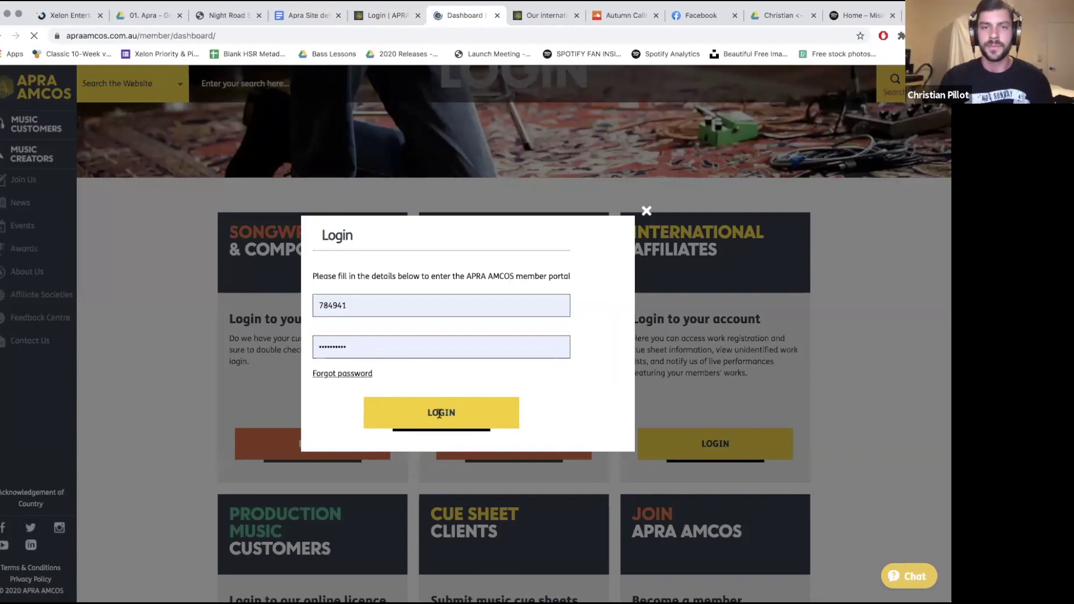
Search your registered works of all types for the title NIGHT ROAD.
scroll(438, 415, "down", 5)
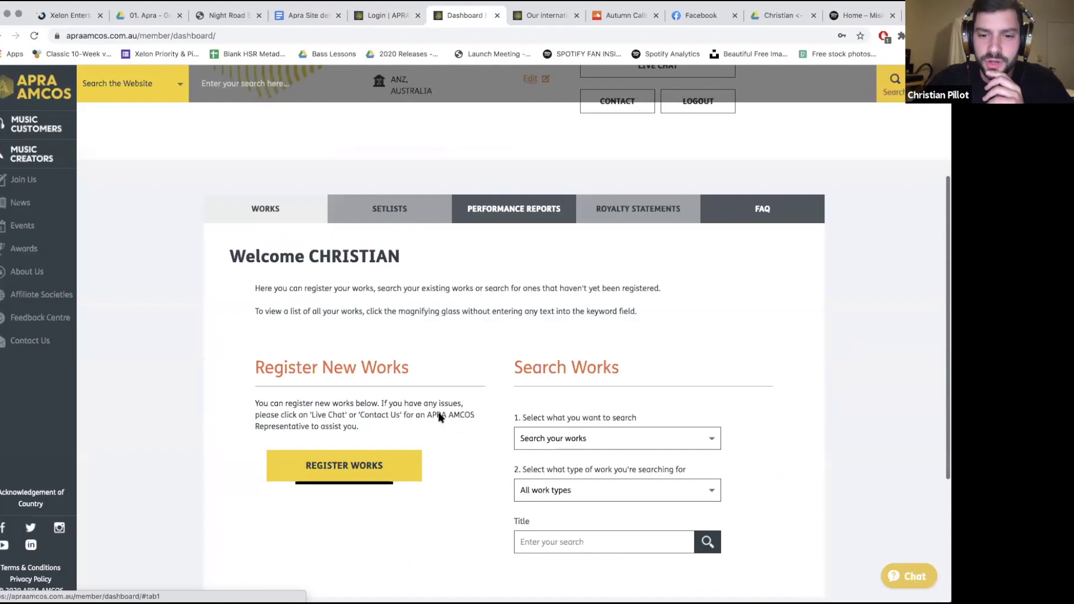
left_click(530, 447)
type("nigh")
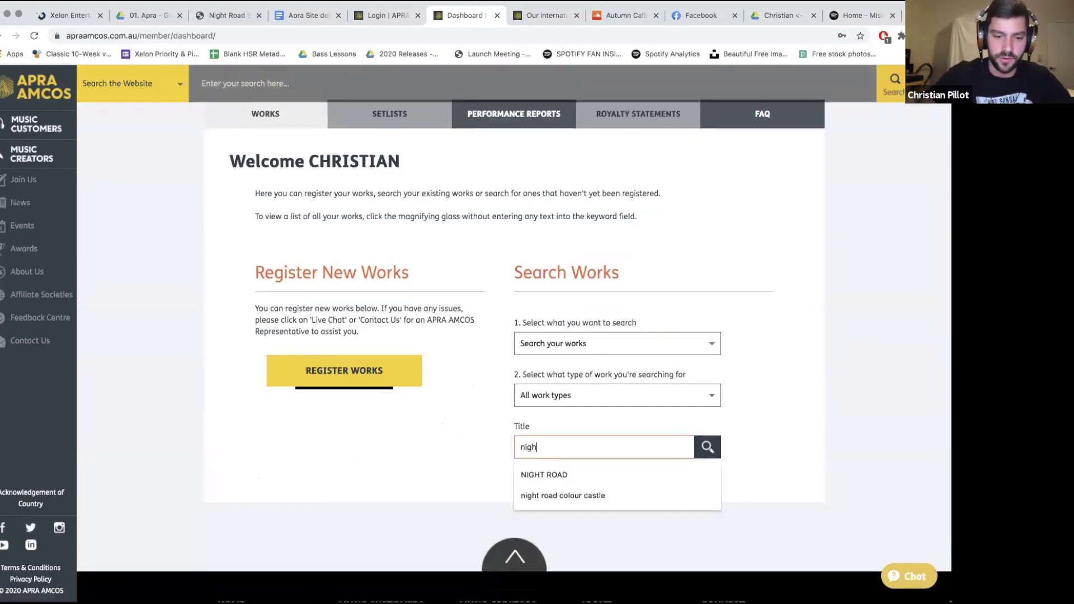
type("t")
left_click(579, 473)
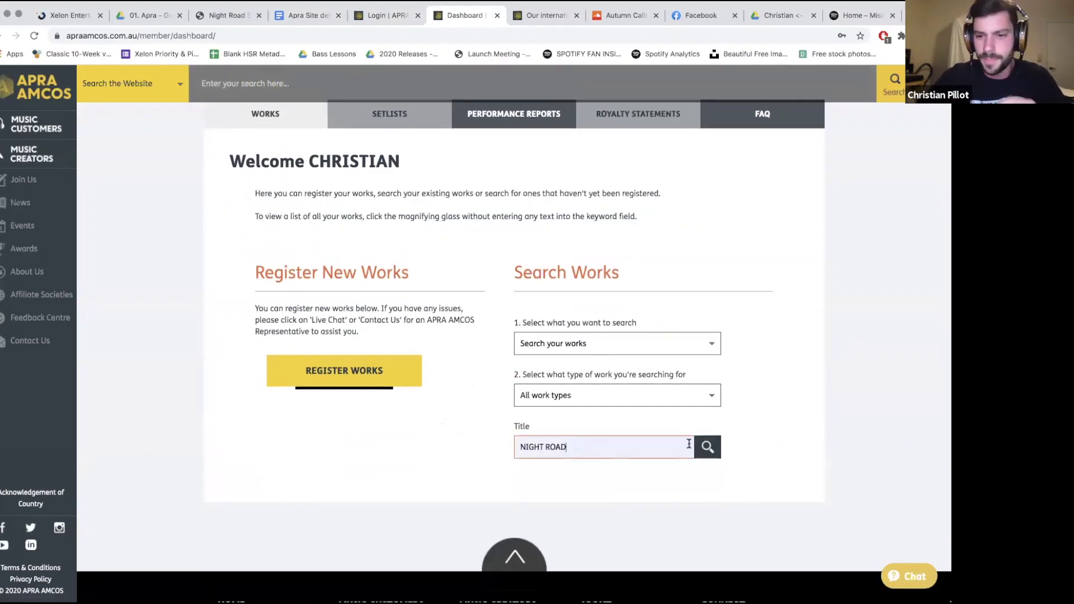
left_click(707, 451)
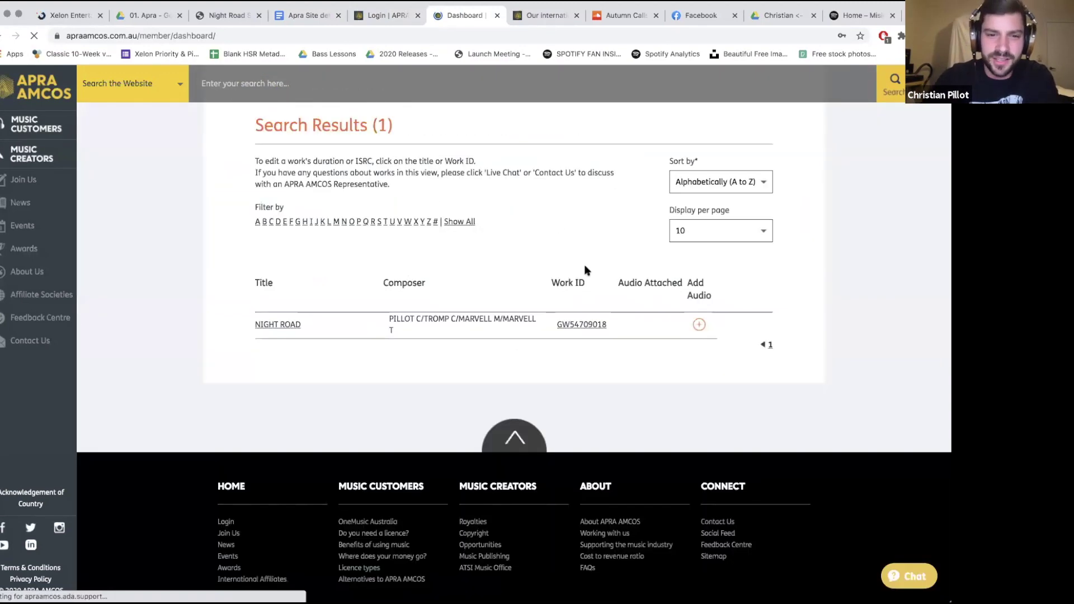
Open the NIGHT ROAD work and examine its title, duration, ISRCs, and each writer's and publisher's percentage and category.
left_click(285, 325)
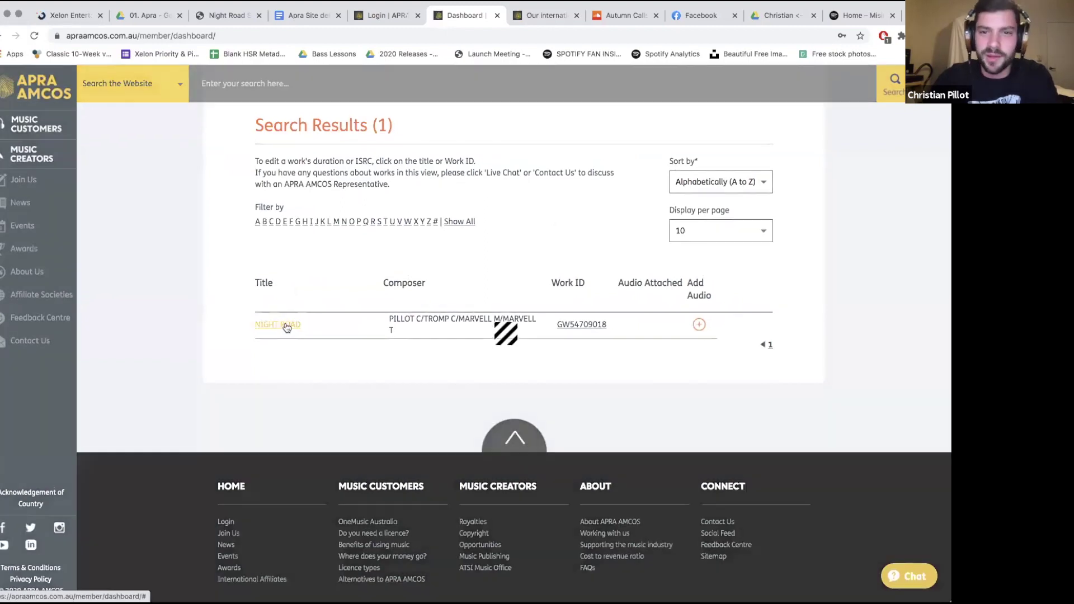
scroll(561, 211, "down", 1)
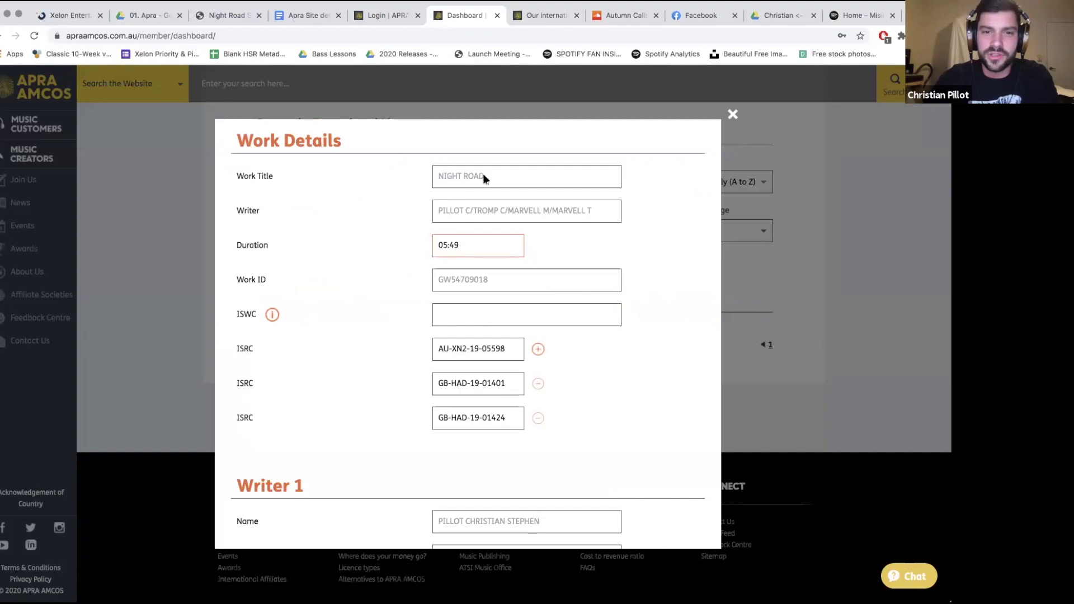
scroll(480, 176, "down", 2)
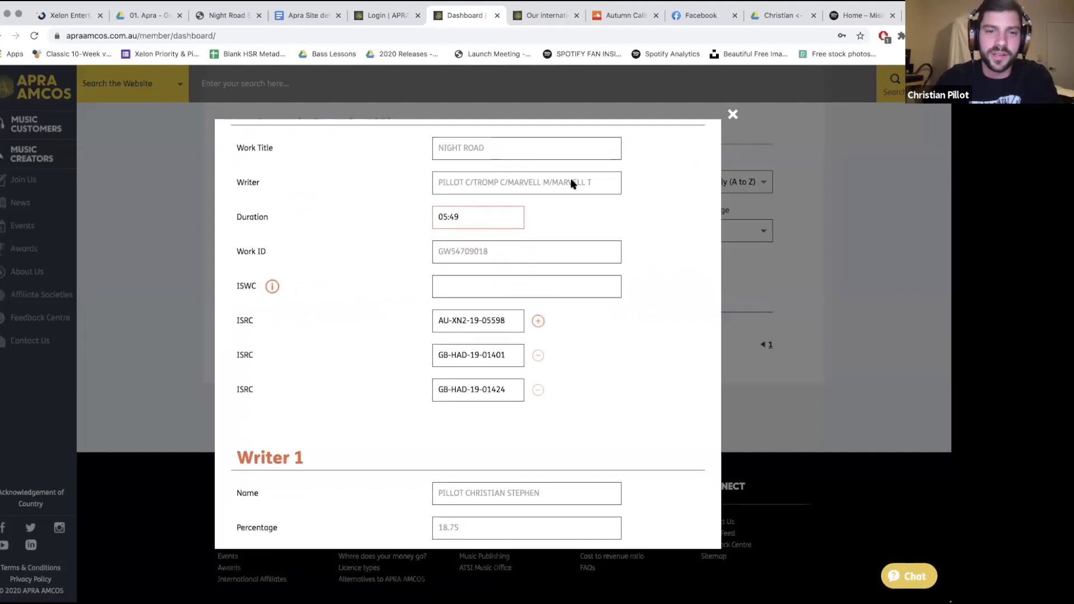
scroll(572, 183, "down", 3)
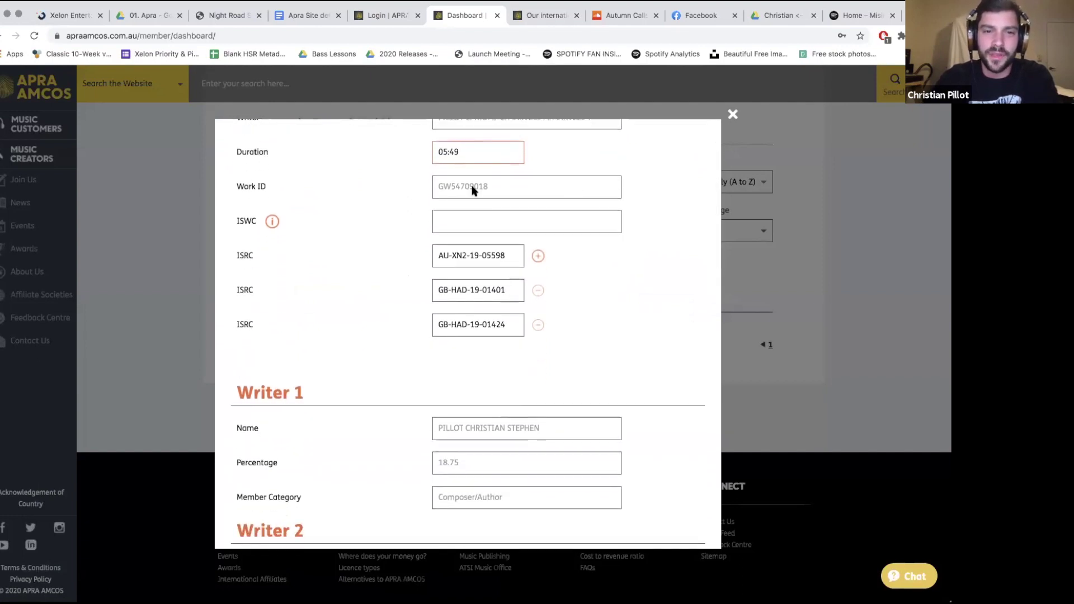
scroll(475, 188, "down", 3)
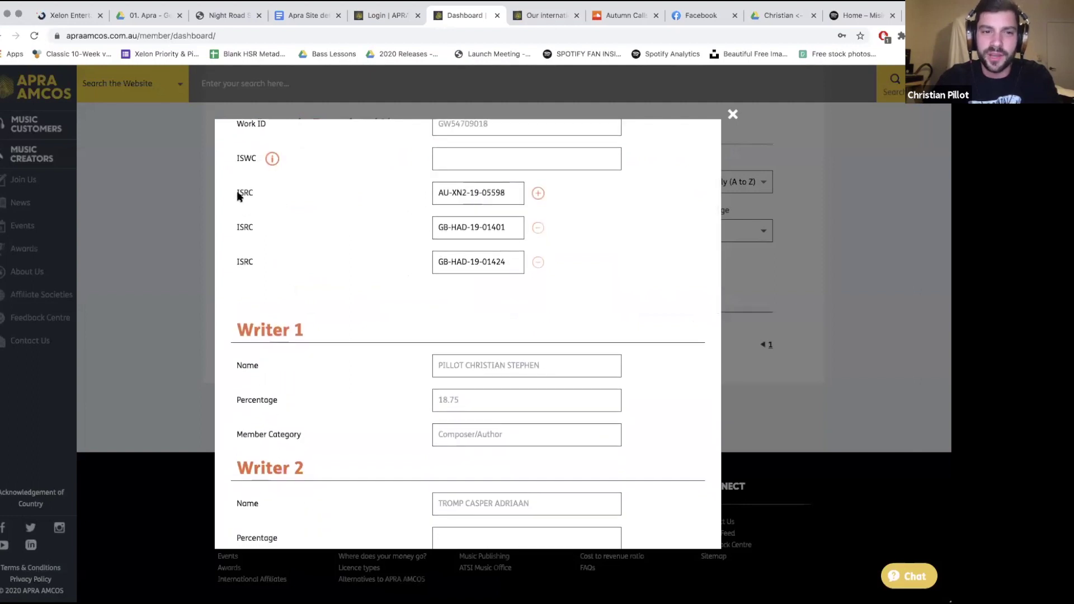
scroll(259, 277, "down", 5)
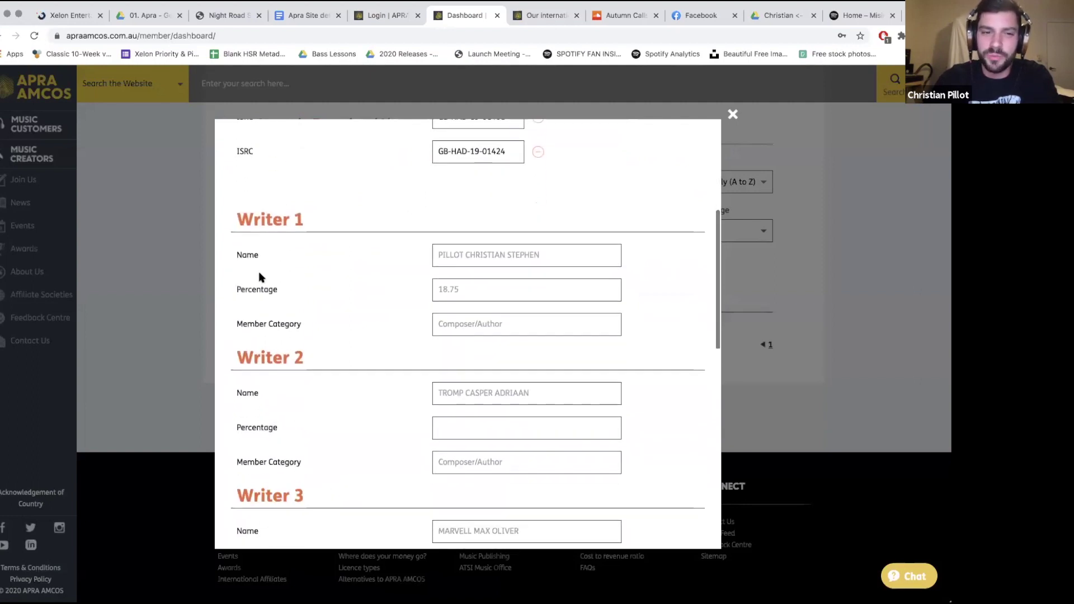
scroll(418, 269, "down", 1)
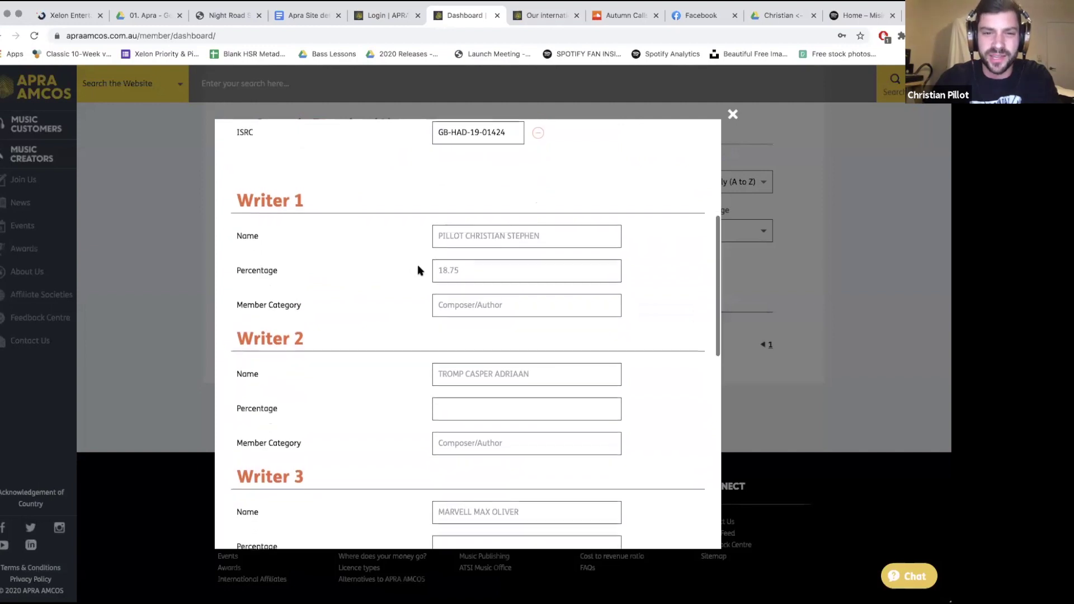
scroll(417, 270, "down", 4)
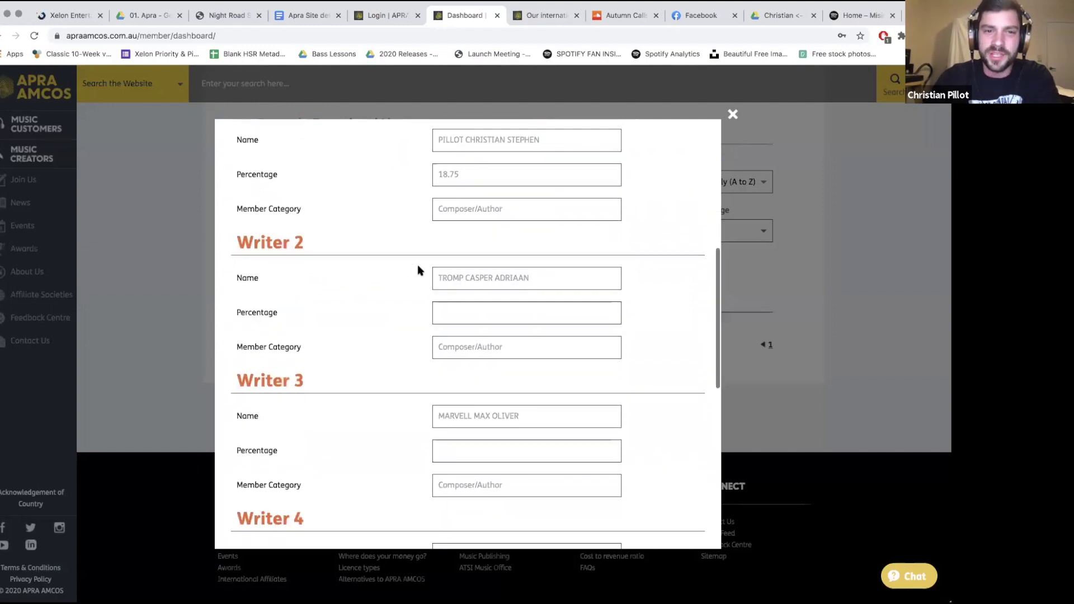
scroll(418, 270, "up", 1)
scroll(417, 270, "down", 9)
scroll(417, 270, "down", 10)
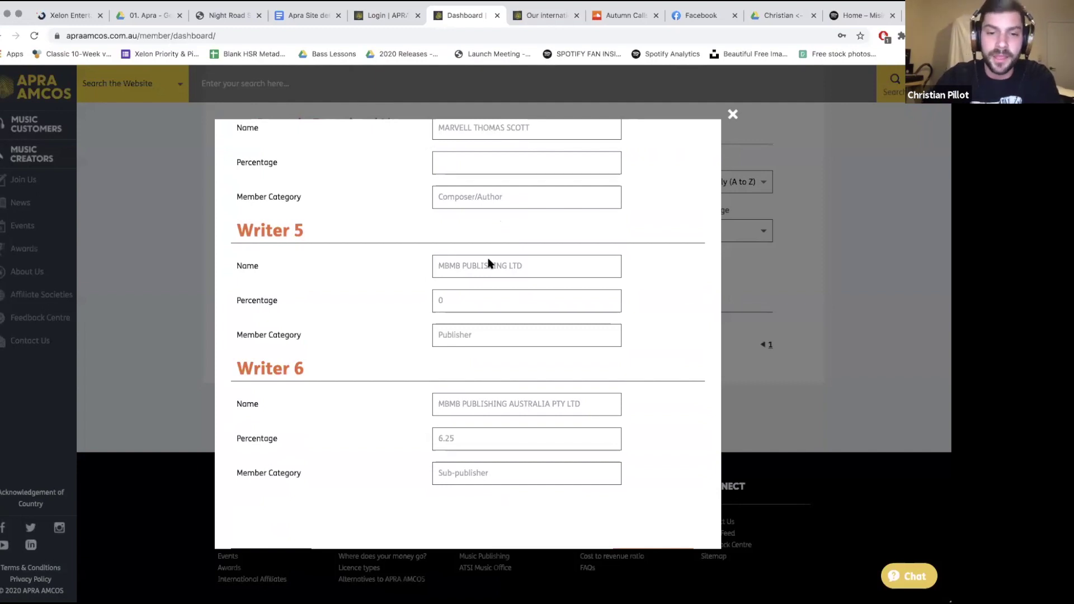
scroll(488, 262, "down", 2)
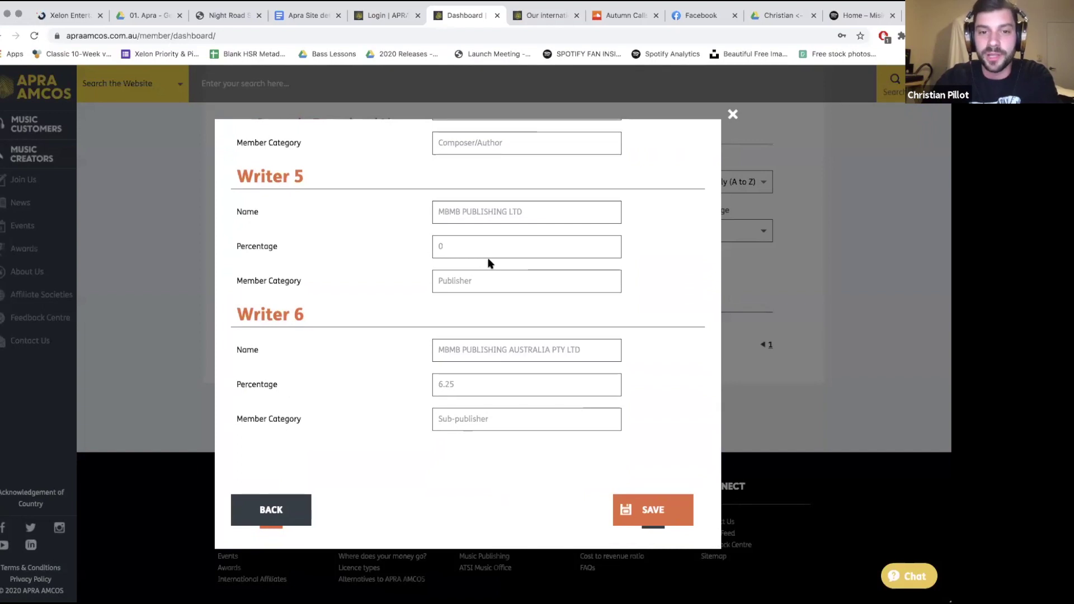
Recheck the NIGHT ROAD work from its ISRCs down to the publisher entries and close it without saving.
scroll(434, 438, "up", 10)
scroll(434, 439, "up", 6)
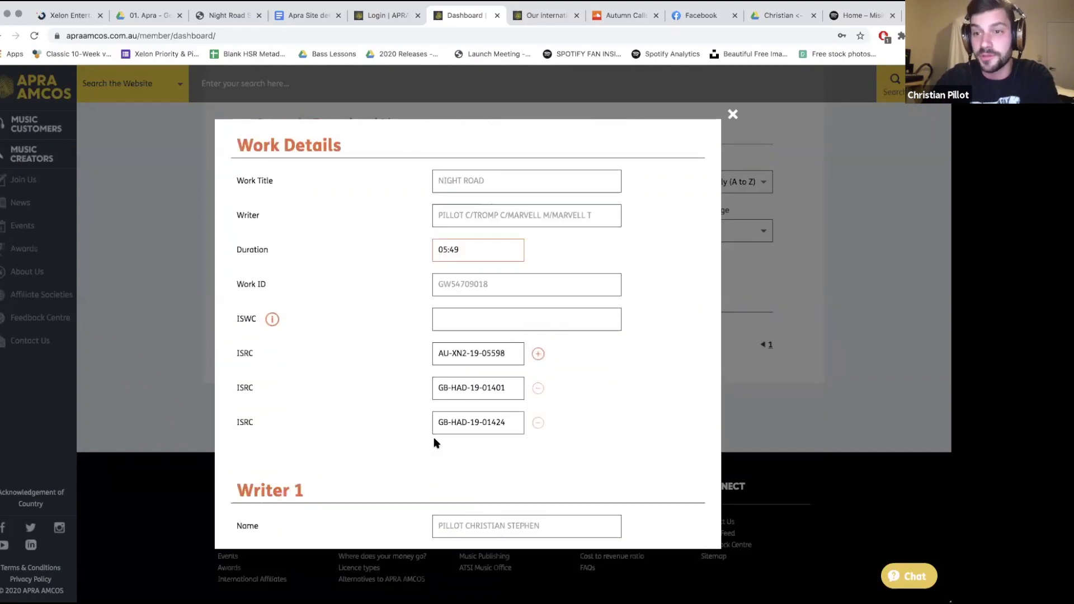
scroll(436, 442, "down", 4)
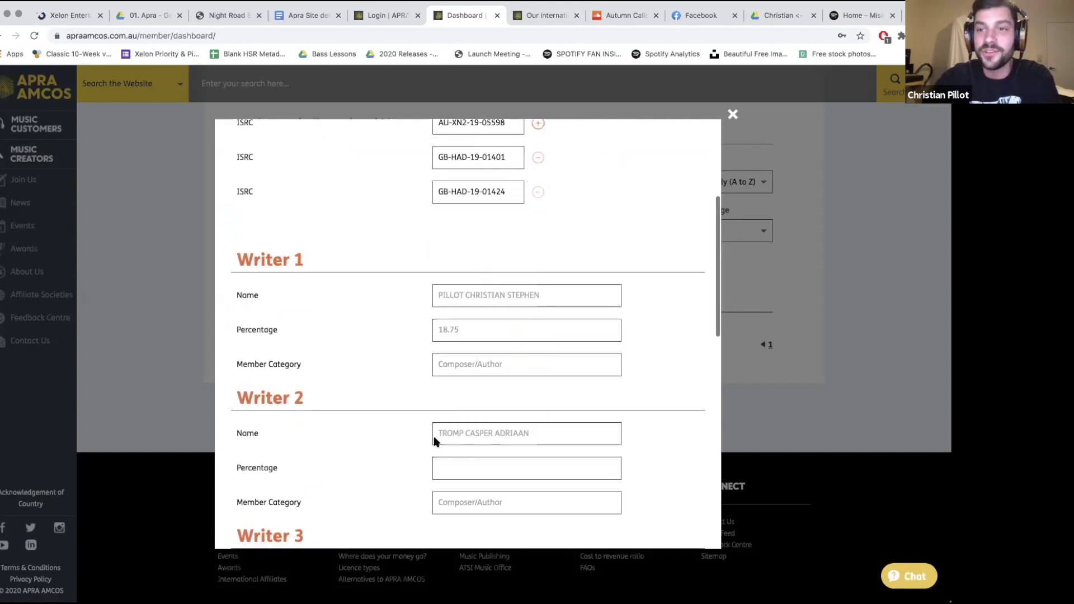
scroll(434, 439, "down", 10)
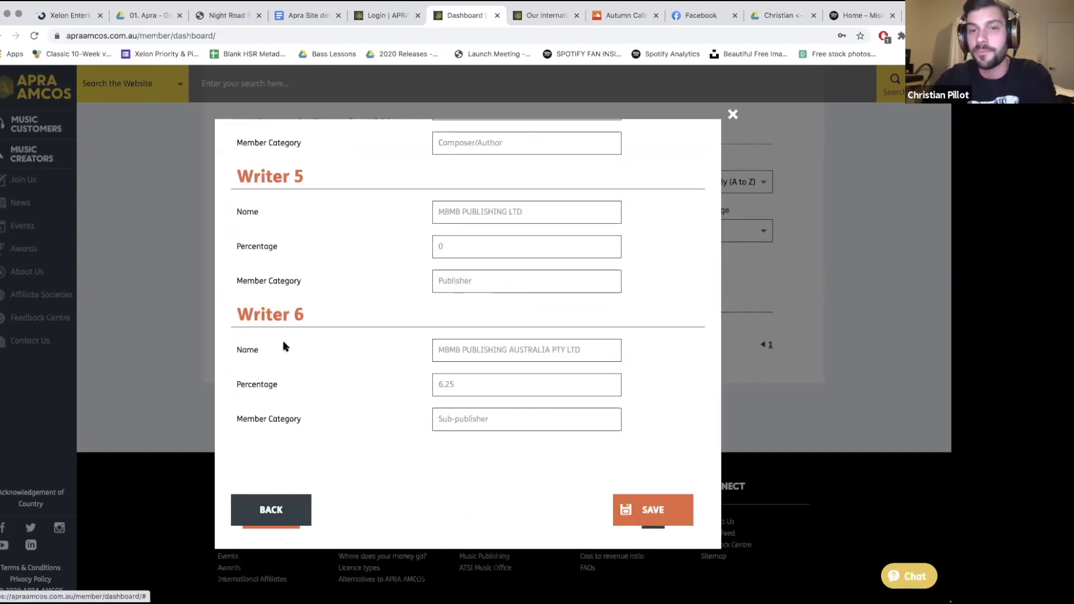
key("Escape")
Start registering a new work, answer No to being published, remix and advertising jingle, and continue to page 2/3.
scroll(283, 347, "up", 2)
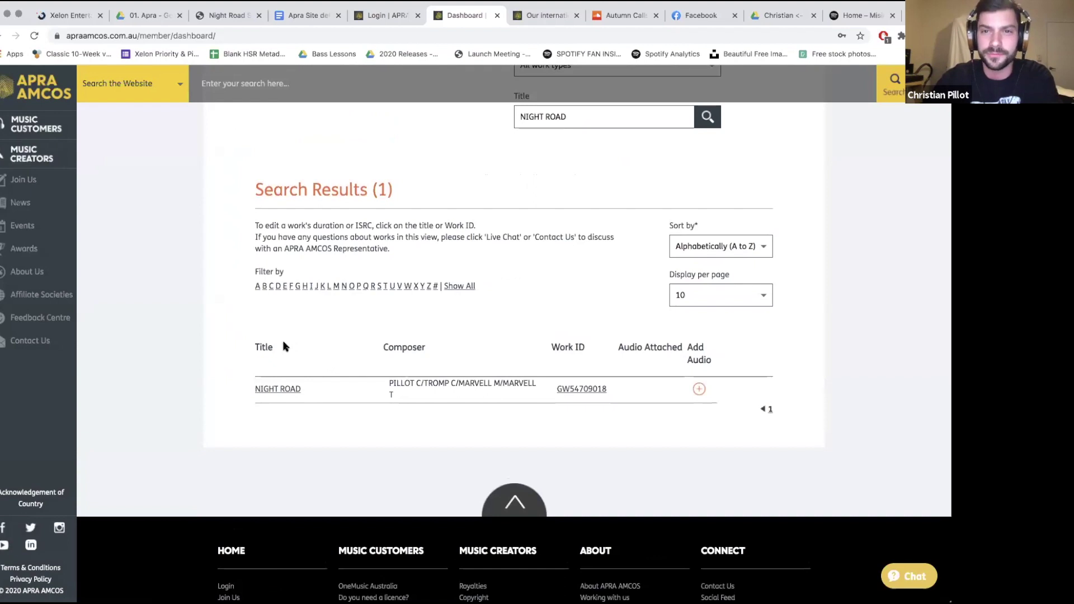
scroll(287, 303, "up", 3)
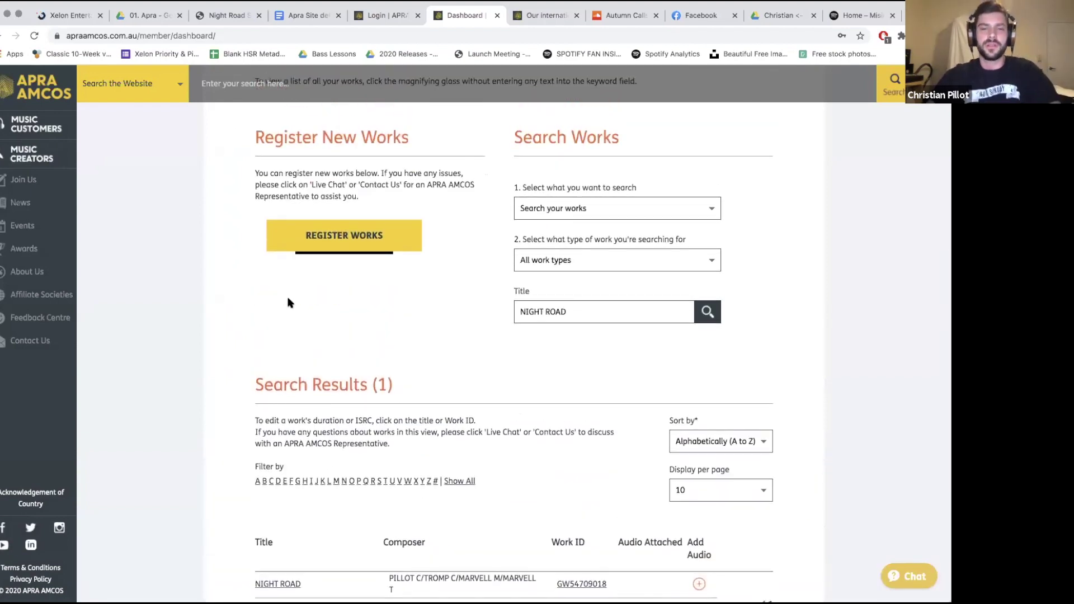
scroll(599, 301, "up", 2)
scroll(600, 301, "up", 2)
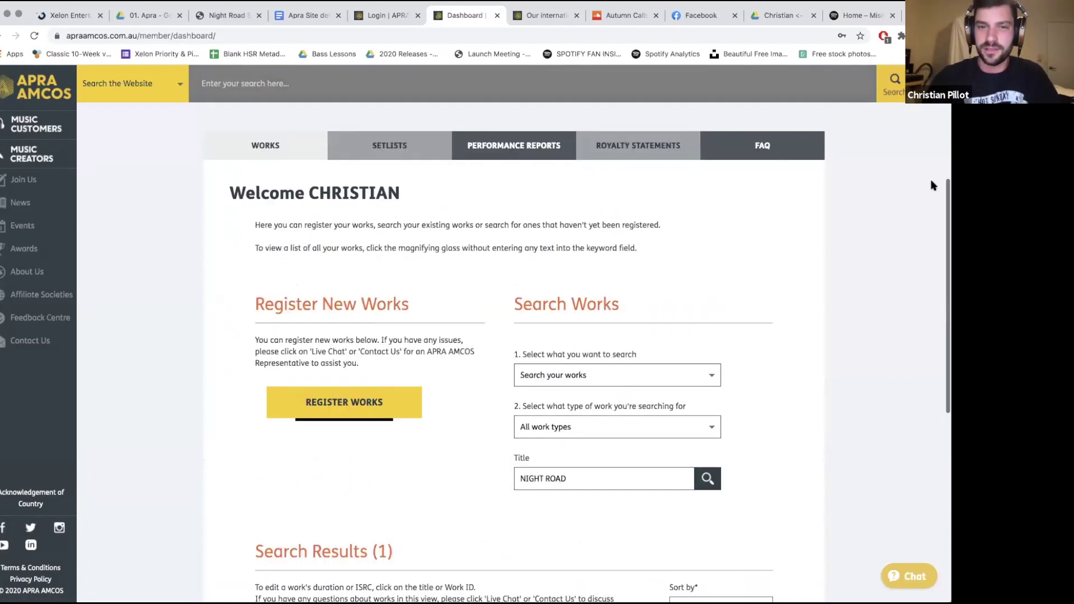
left_click(339, 402)
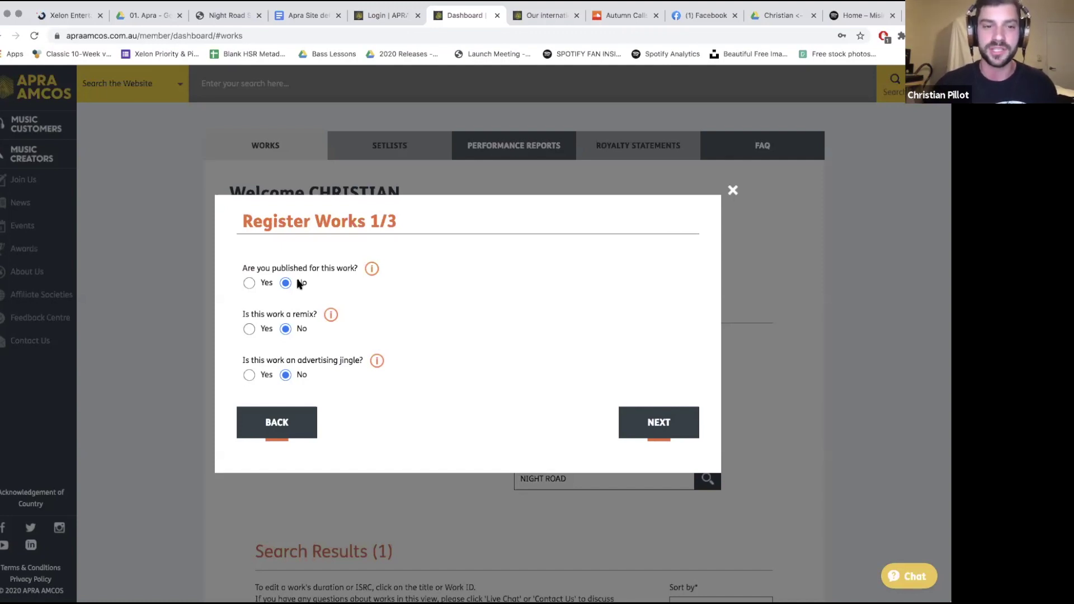
left_click(248, 283)
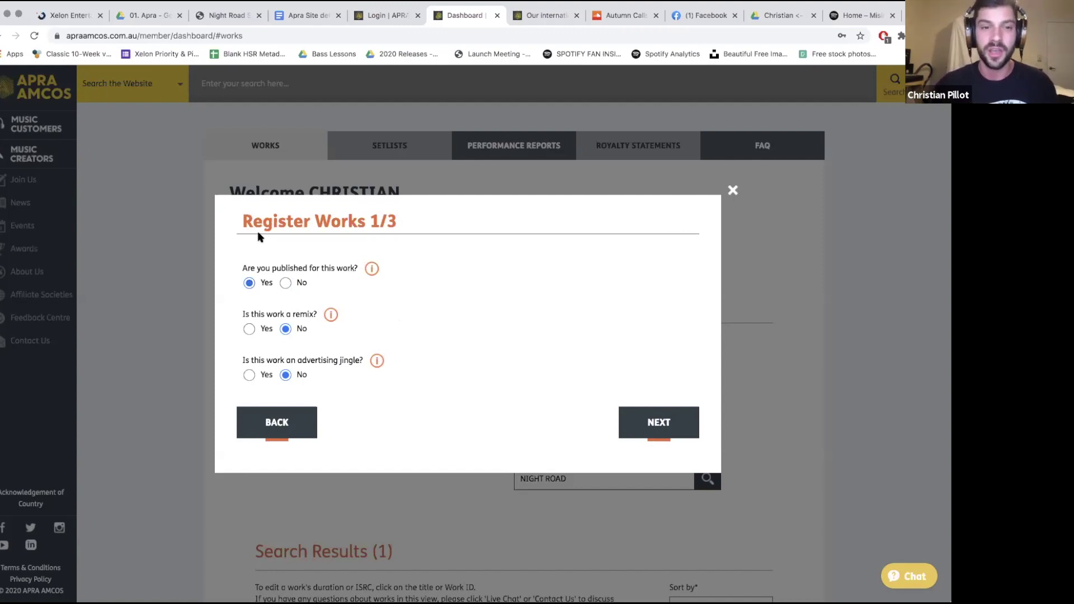
left_click(285, 283)
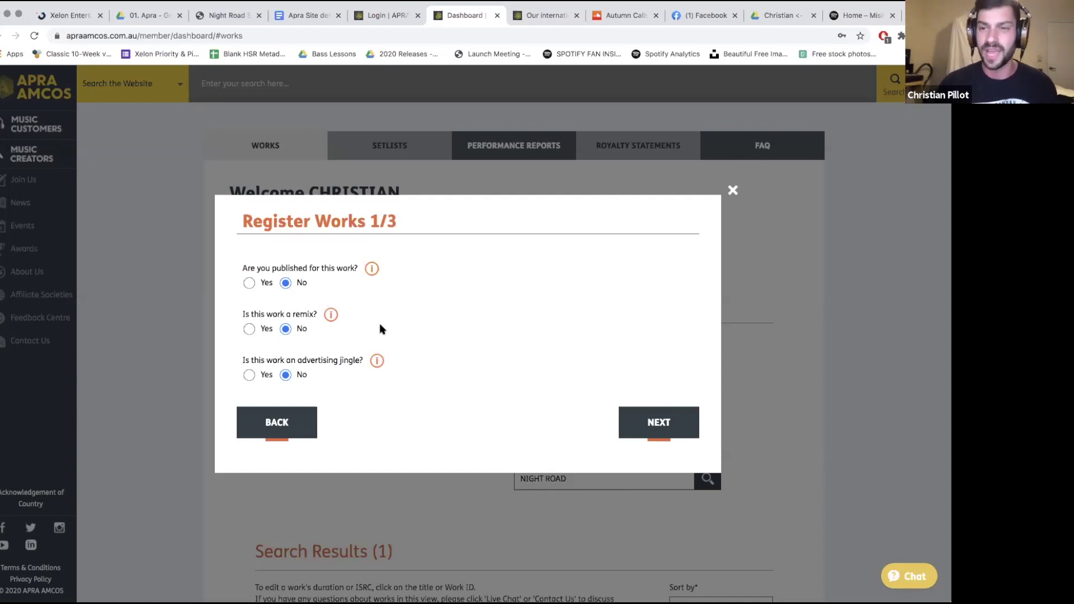
left_click(249, 374)
left_click(285, 375)
left_click(660, 420)
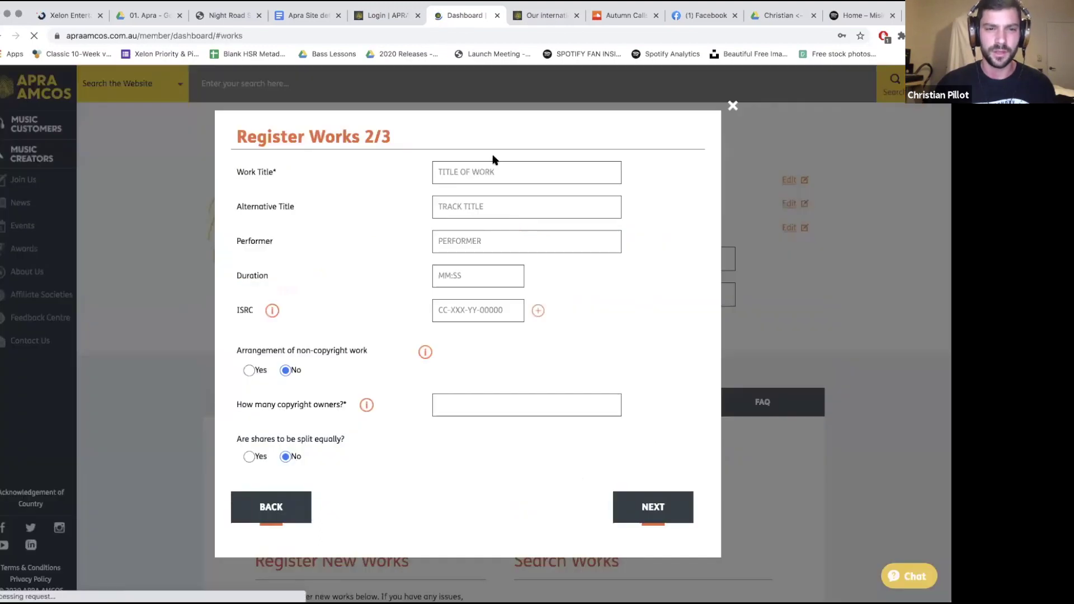
Enter AUTUMN CALLS as the work title and COLOUR CASTLE as the performer.
left_click(469, 172)
type("AU")
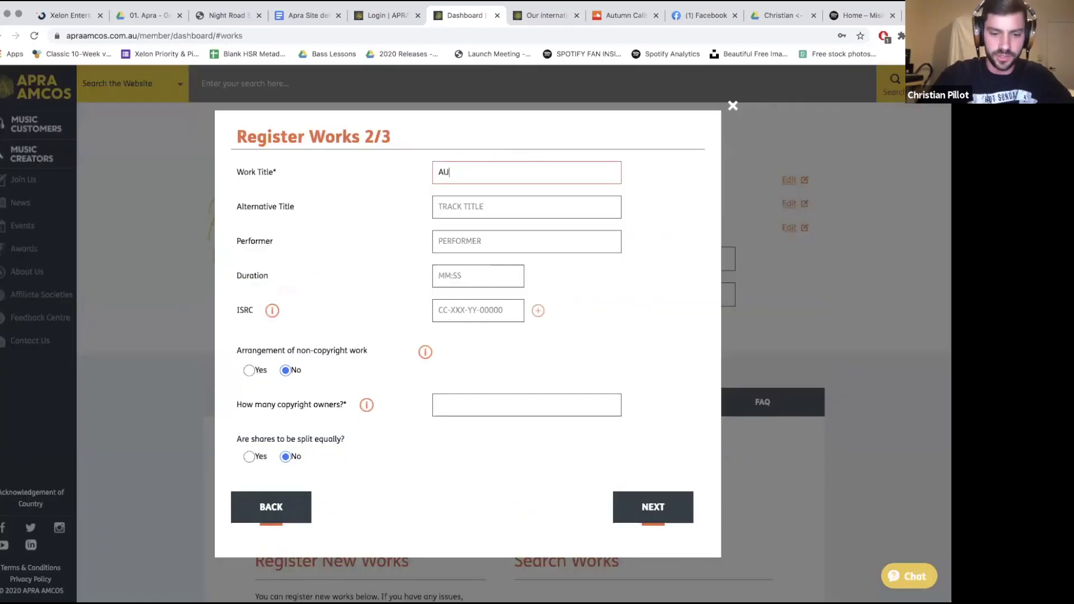
type("TUMN CALLS")
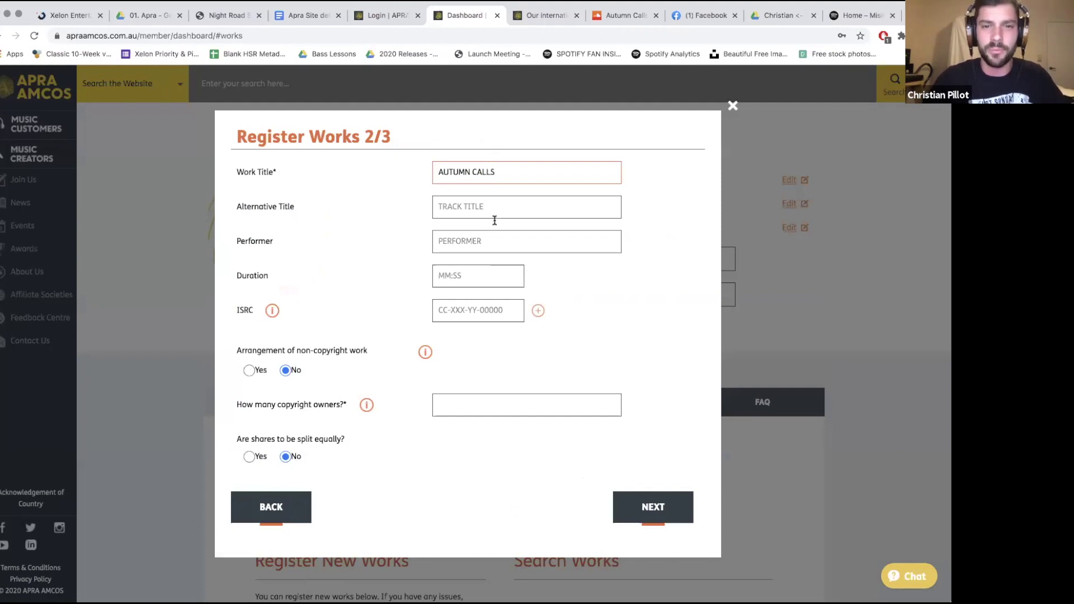
left_click(489, 241)
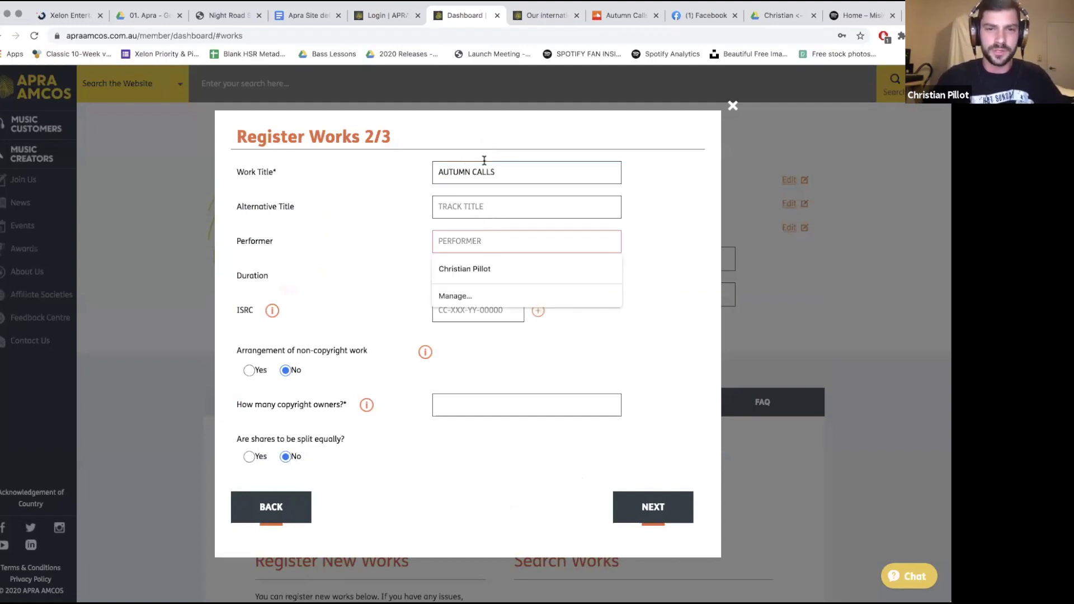
type("COLOUR CASTLE")
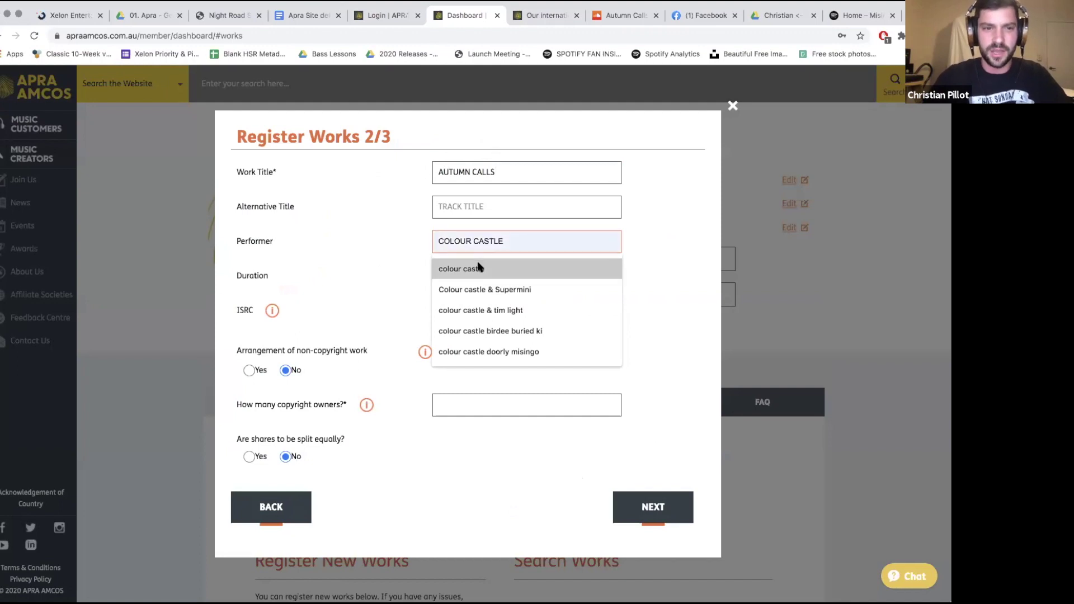
left_click(477, 269)
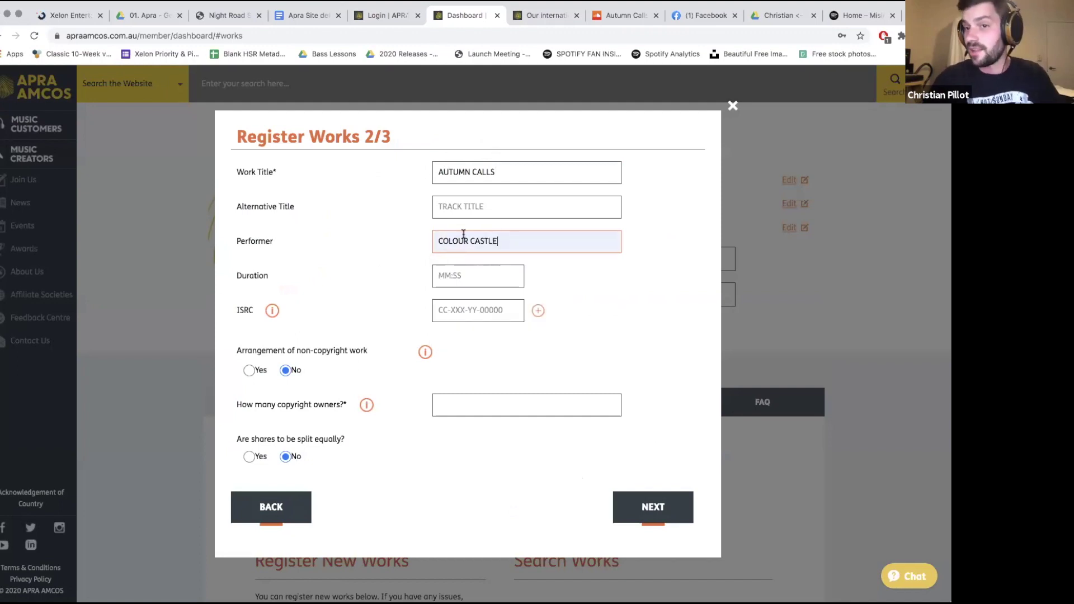
Look up the track's length on its SoundCloud page and set the work's duration to 02:39.
left_click(471, 277)
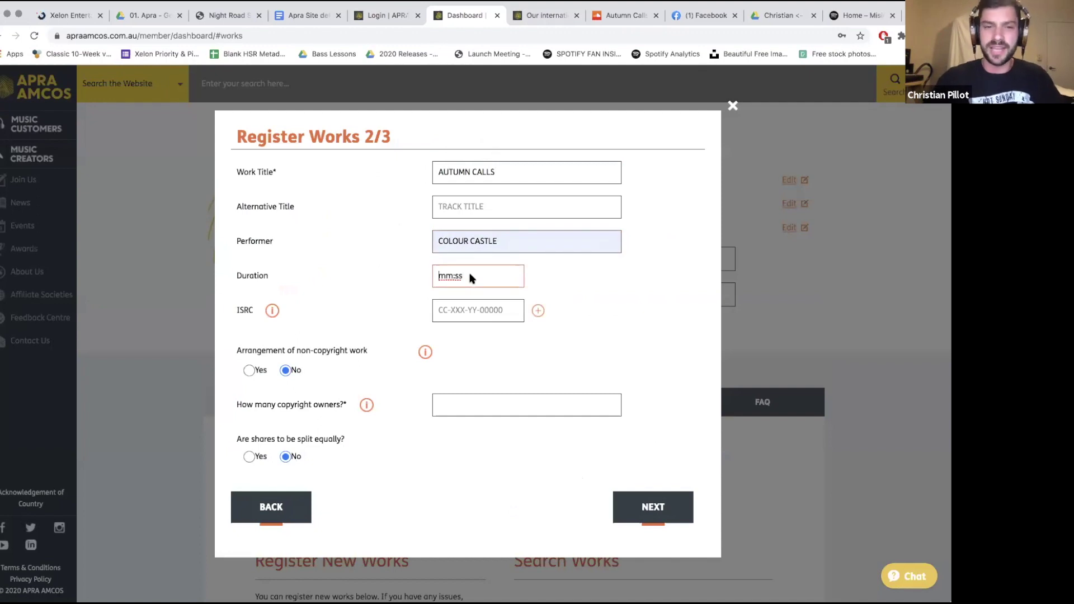
left_click(627, 22)
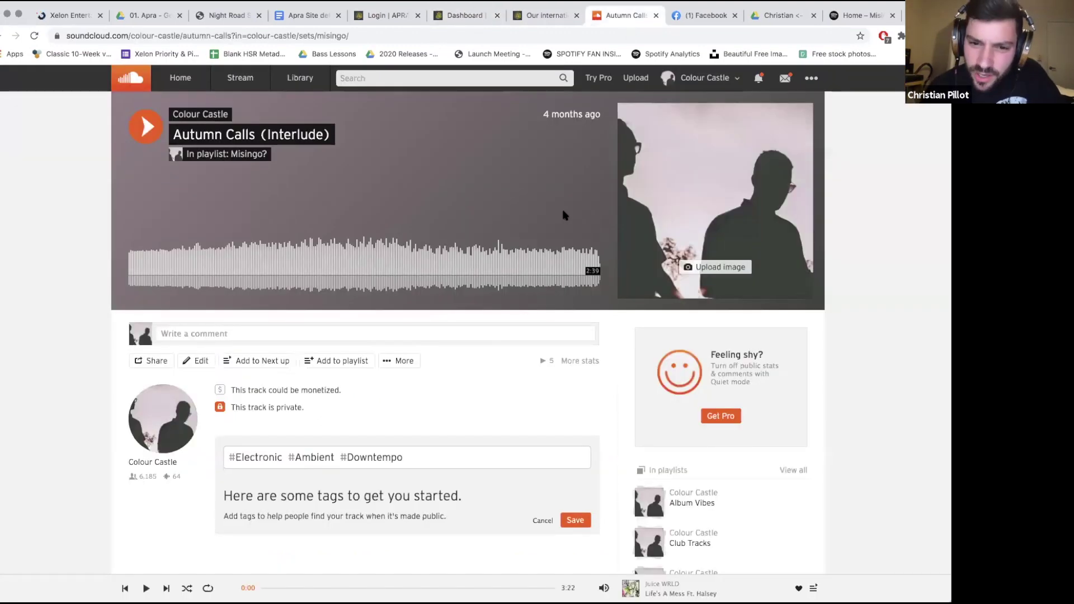
left_click(482, 20)
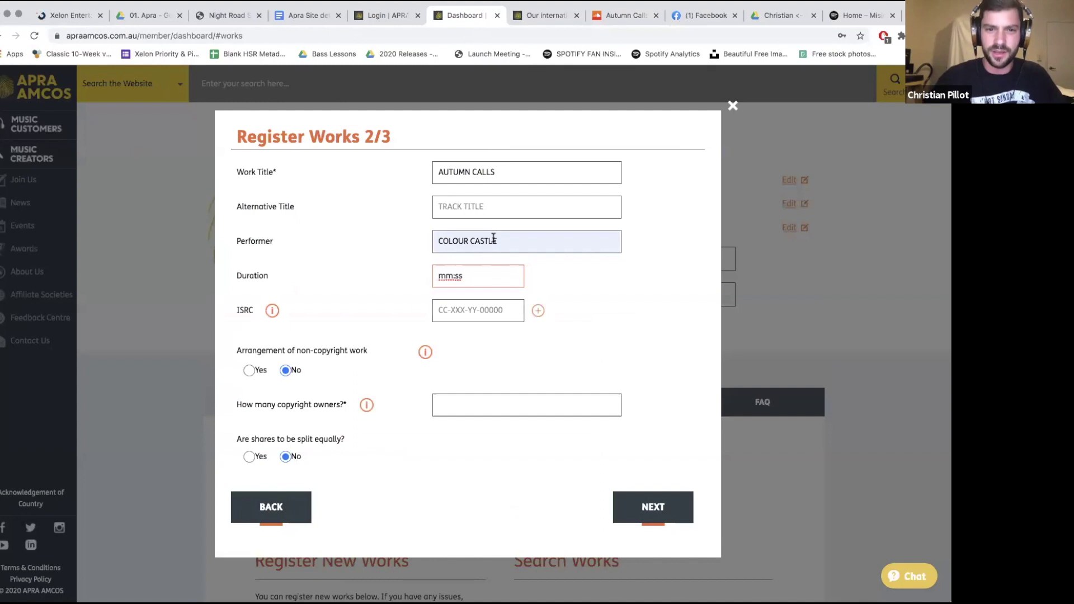
type("02:3")
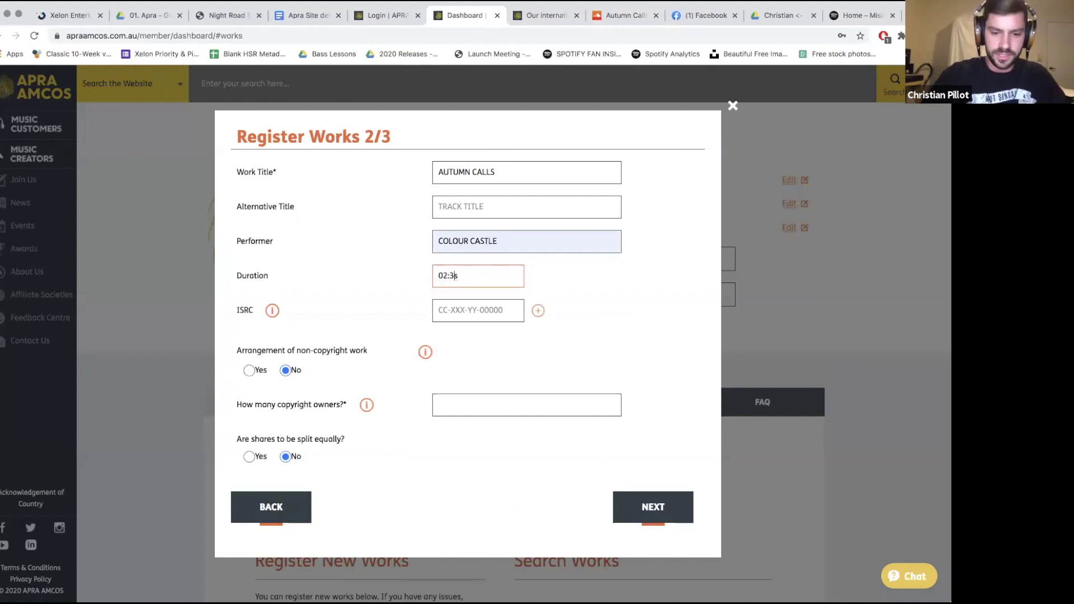
type("9")
key("Tab")
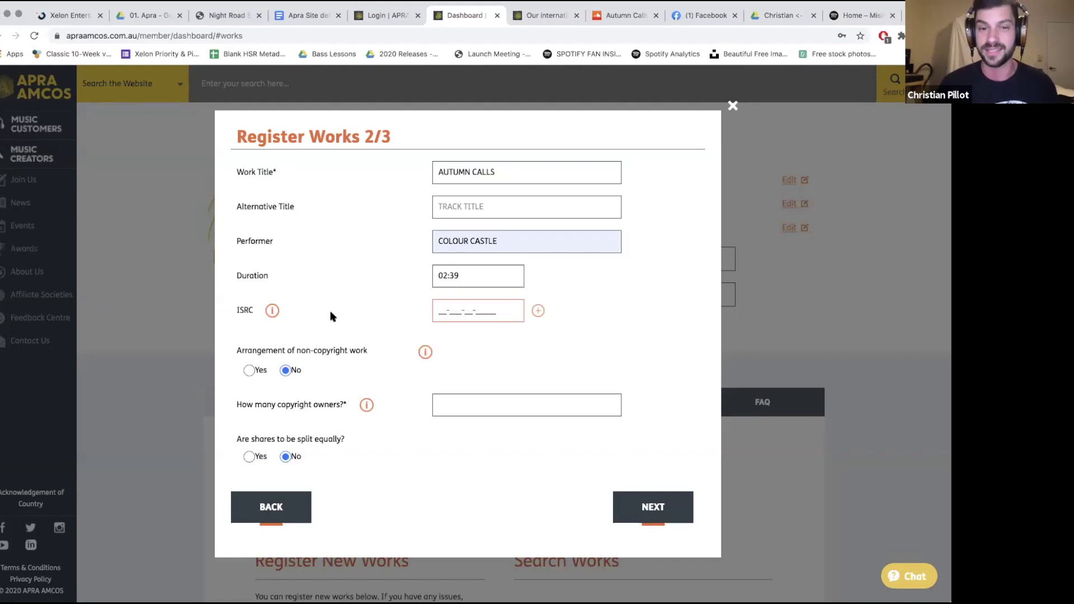
Mark the work as an arrangement of non-copyright work with 2 copyright owners and equally split shares, and continue to page 3/3.
left_click(250, 370)
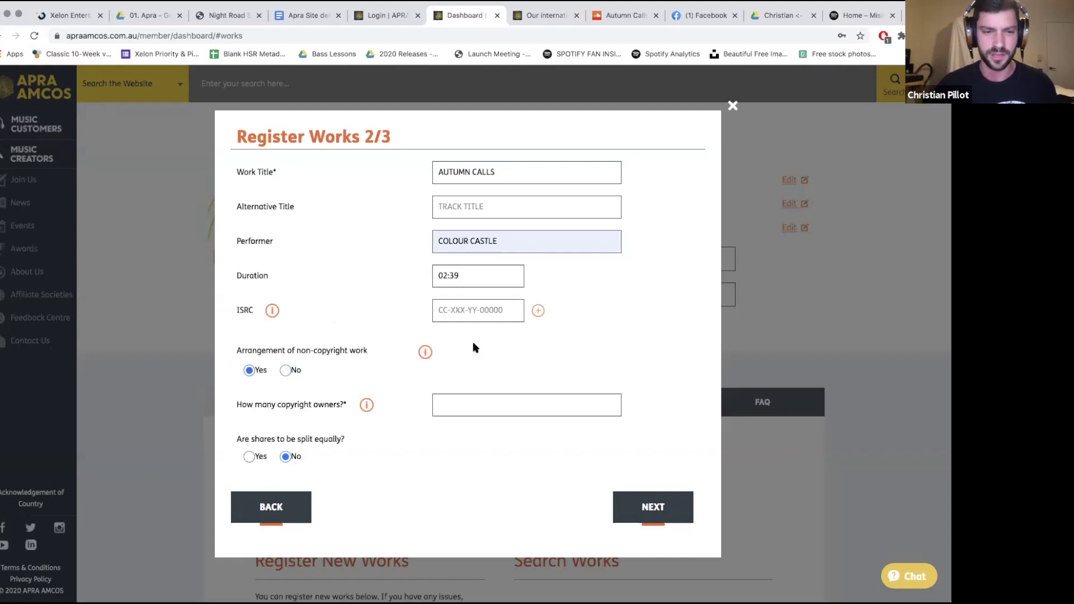
left_click(472, 405)
type("2")
left_click(425, 471)
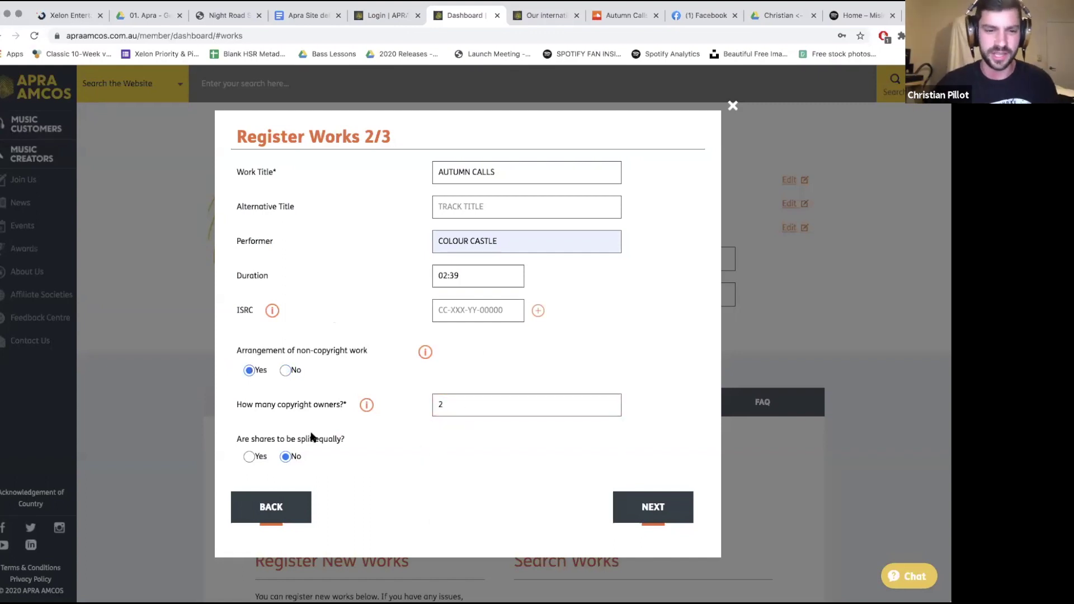
left_click(251, 457)
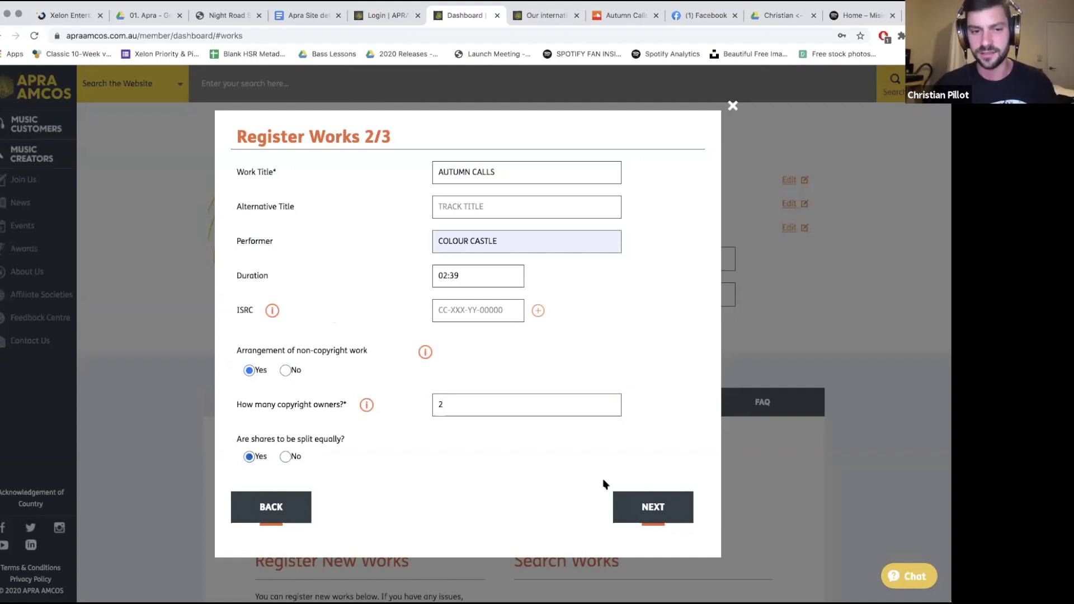
left_click(673, 511)
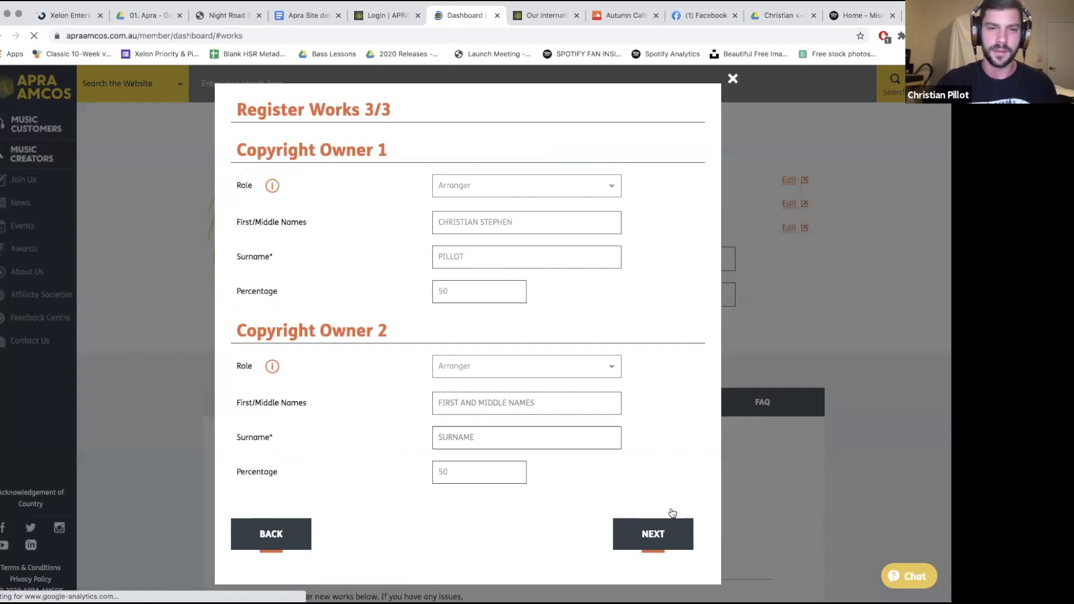
Enter the second copyright owner's first name and surname, submit the registration, and close the work summary.
left_click(465, 403)
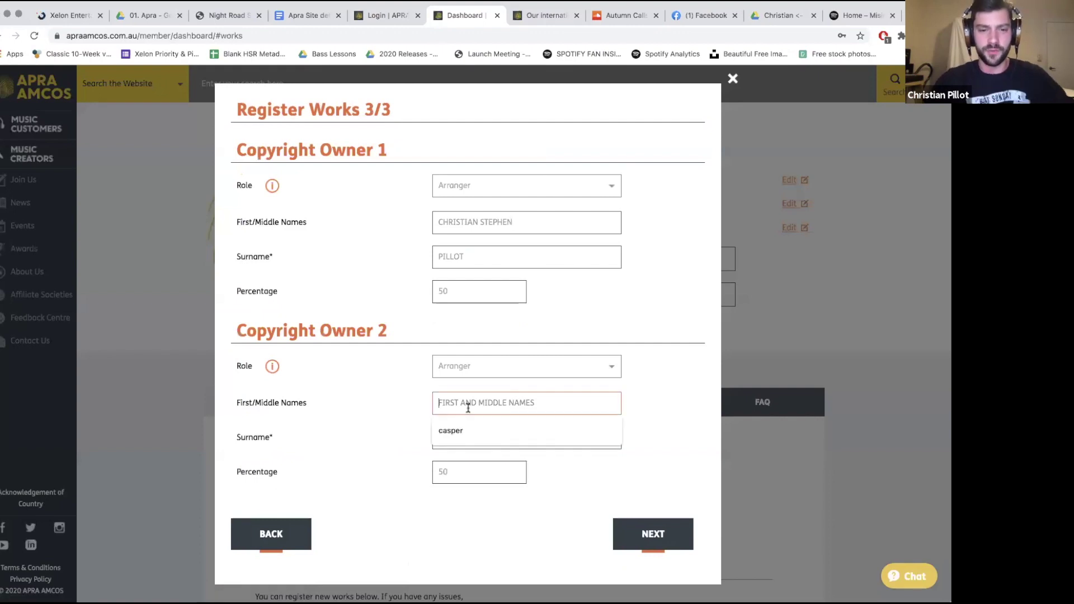
left_click(469, 427)
left_click(469, 432)
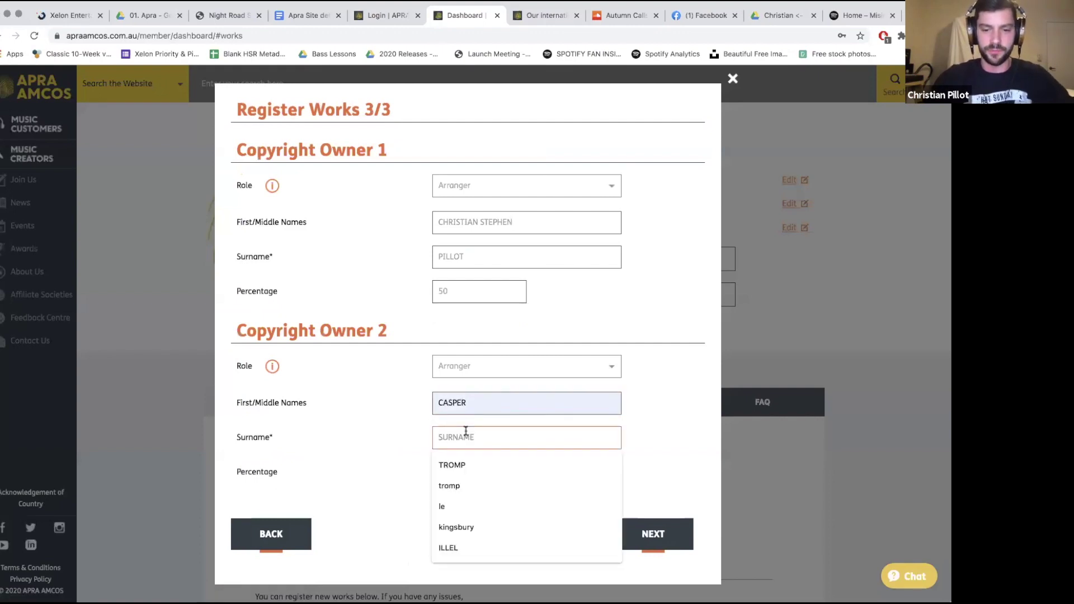
type("TROMP")
left_click(443, 462)
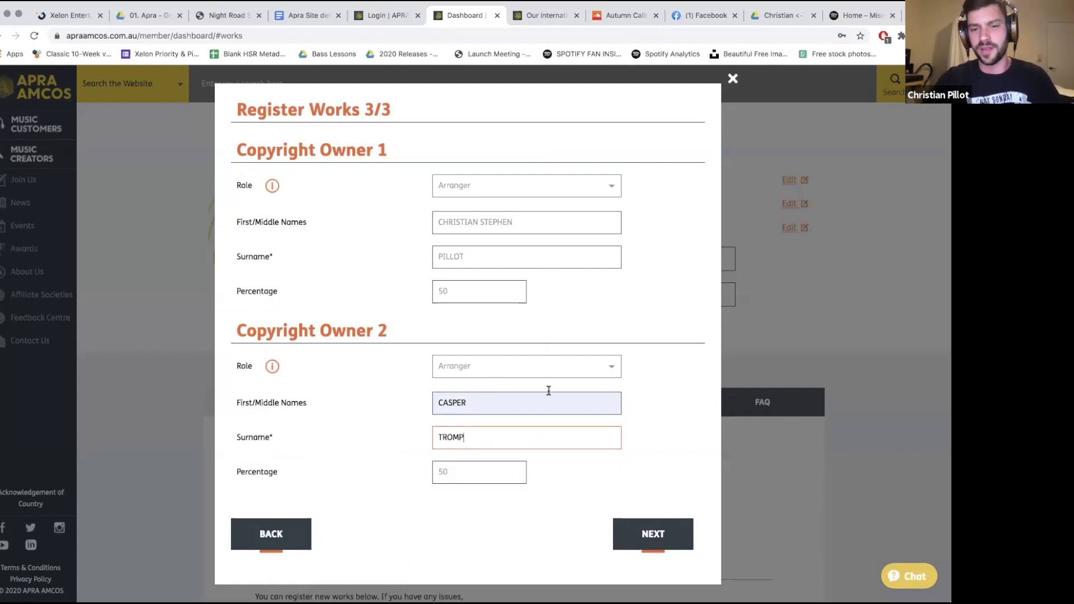
left_click(664, 535)
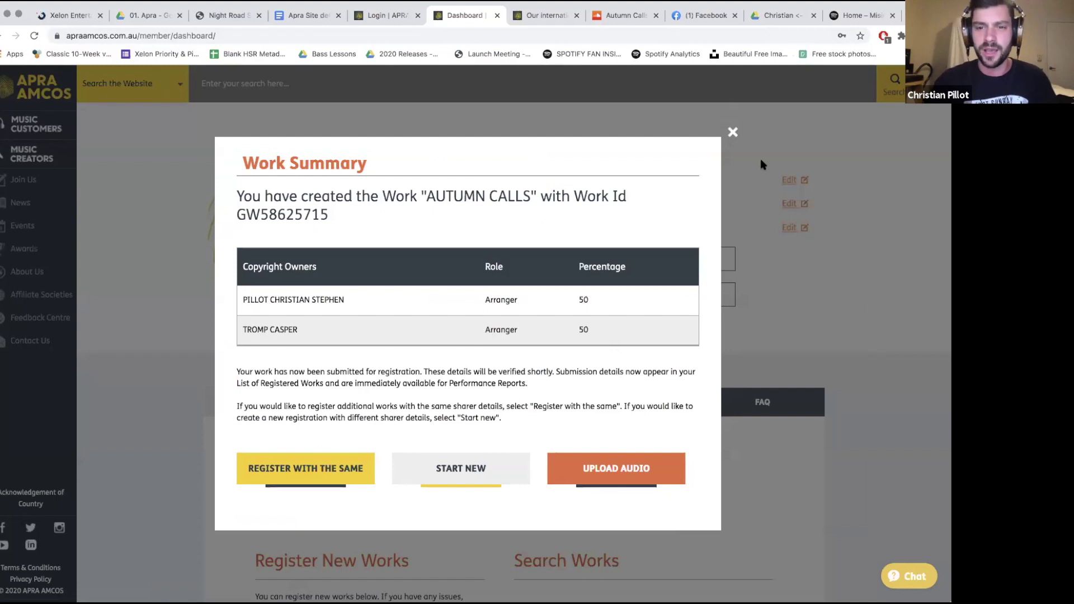
left_click(732, 134)
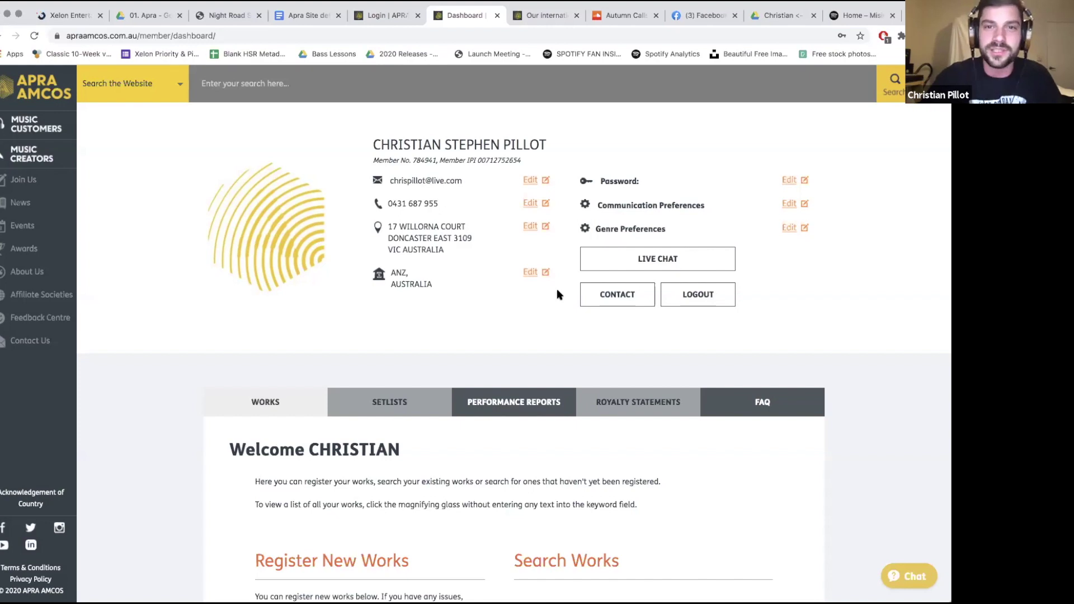
Examine the Our International Affiliates list for each country's societies and which performing and mechanical rights they collect, especially in the UK and USA.
left_click(546, 15)
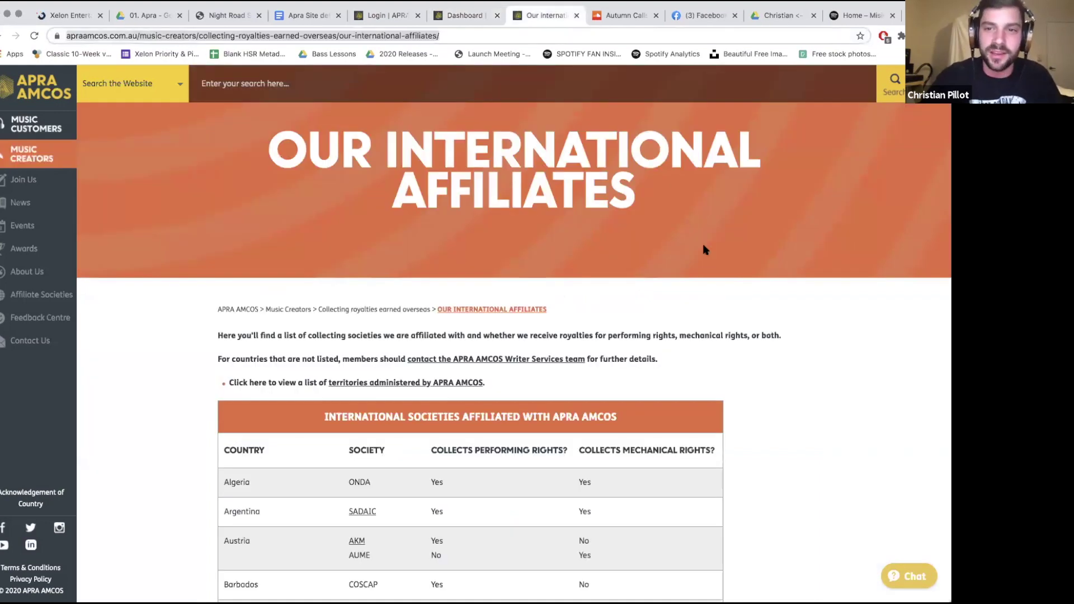
scroll(704, 250, "down", 5)
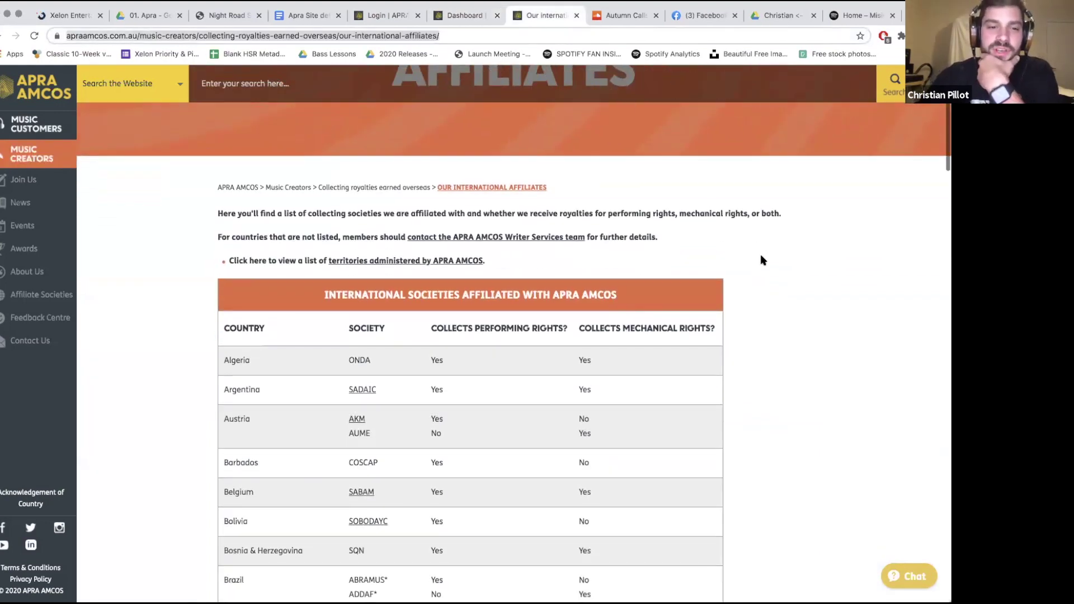
scroll(652, 179, "down", 9)
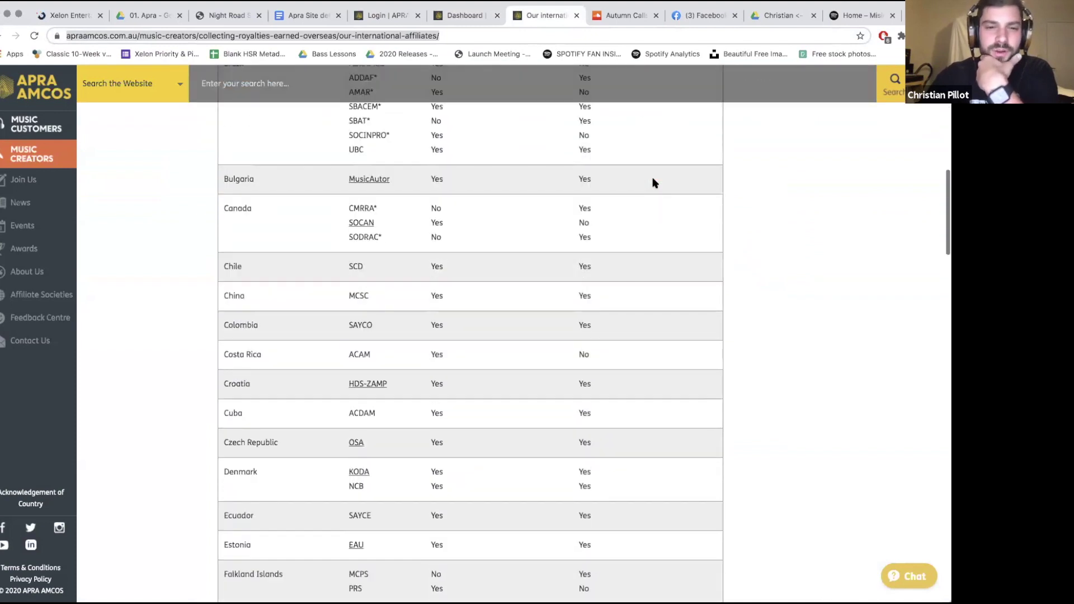
scroll(653, 183, "down", 15)
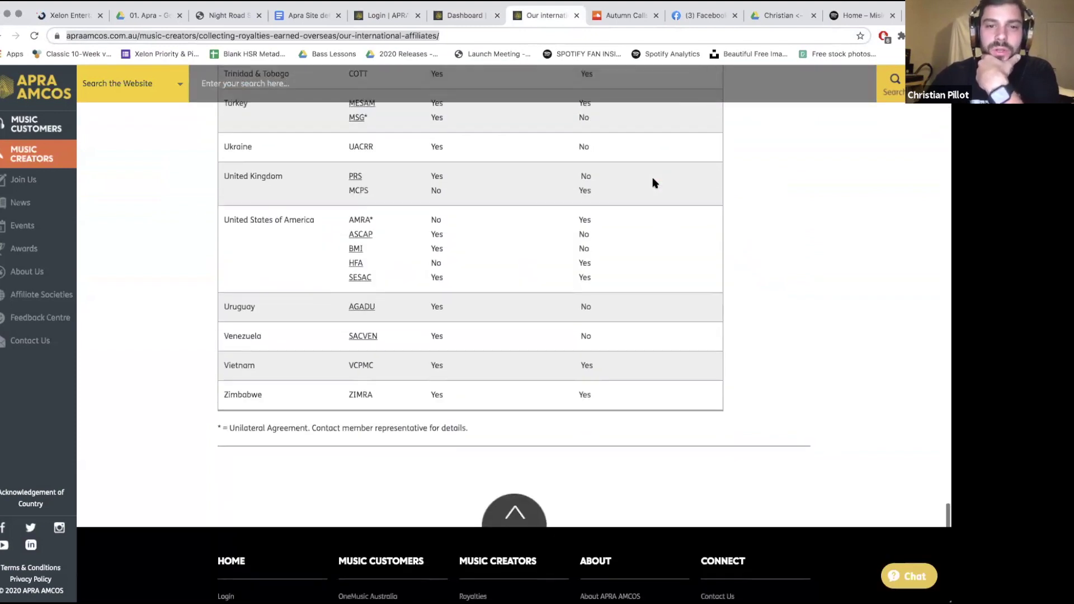
scroll(253, 190, "up", 3)
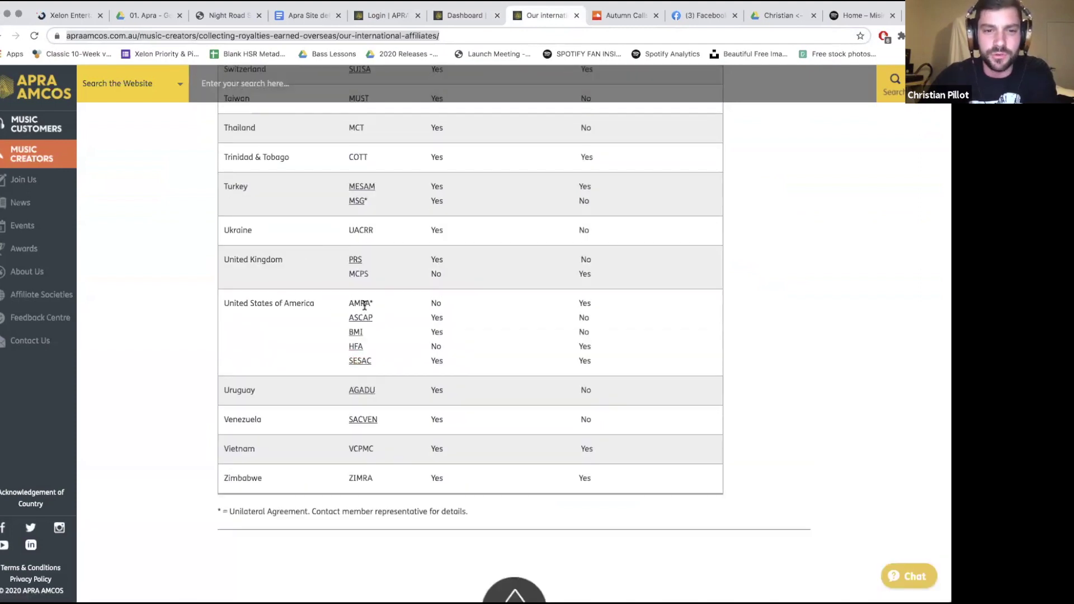
scroll(358, 345, "up", 3)
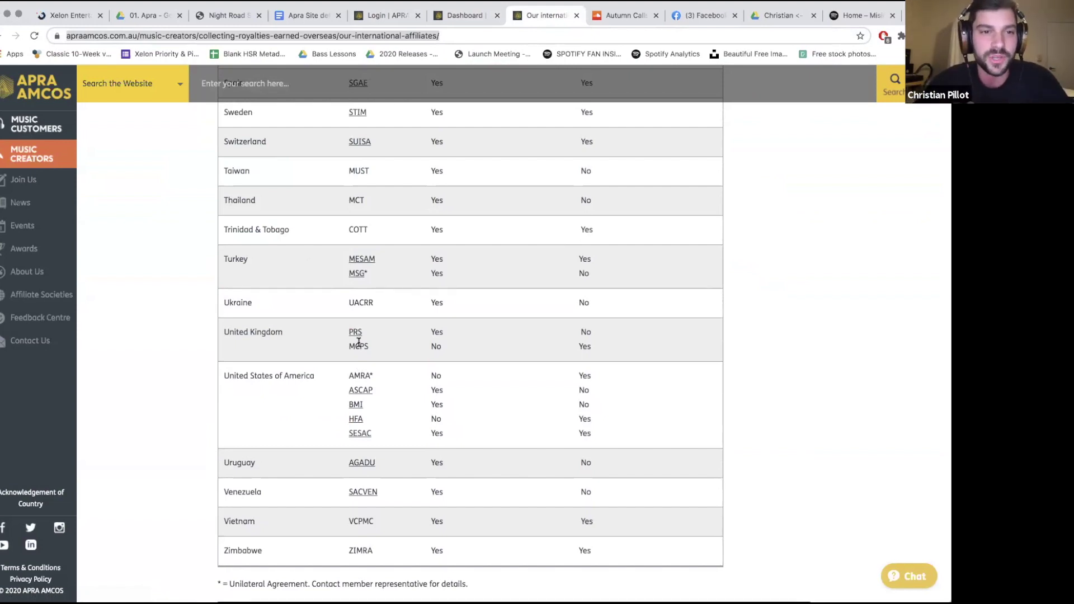
scroll(358, 342, "up", 8)
scroll(359, 339, "up", 1)
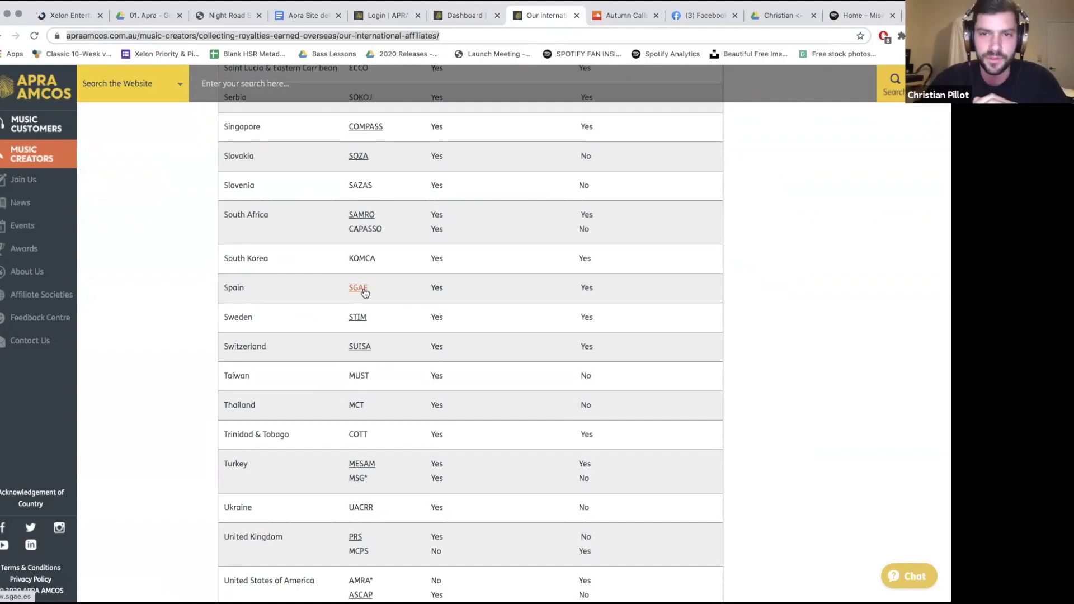
scroll(364, 291, "up", 20)
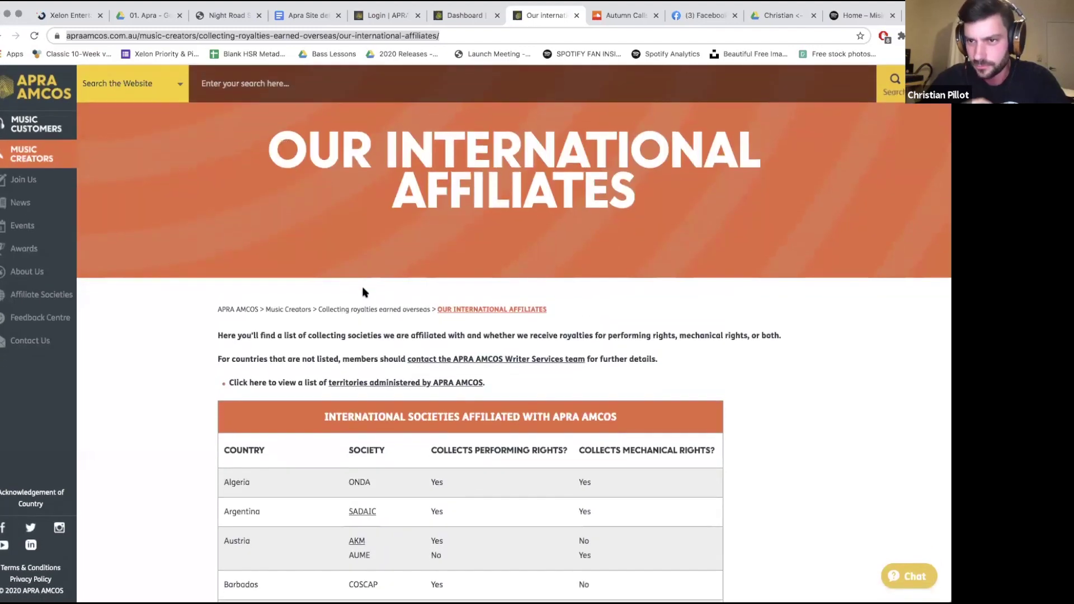